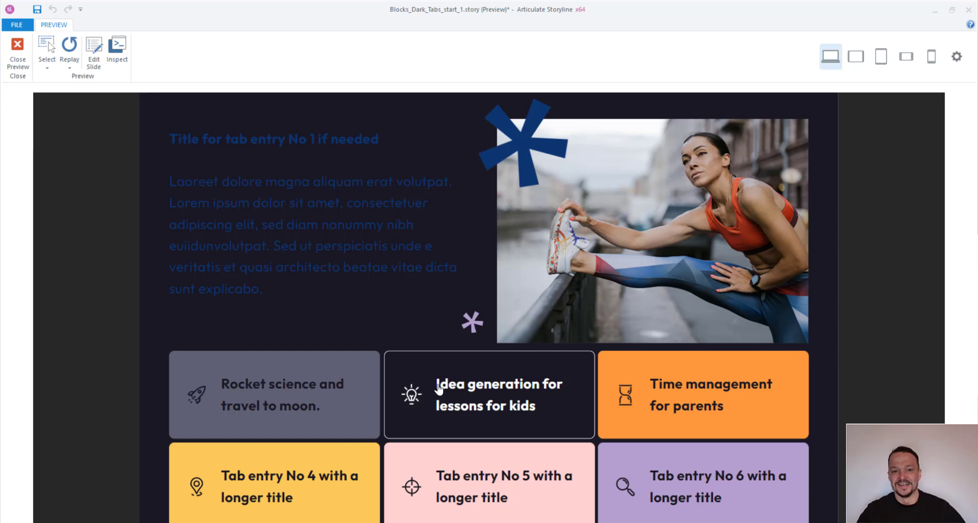
Test the tab buttons in the slide preview by viewing their content, and close the preview
left_click(652, 401)
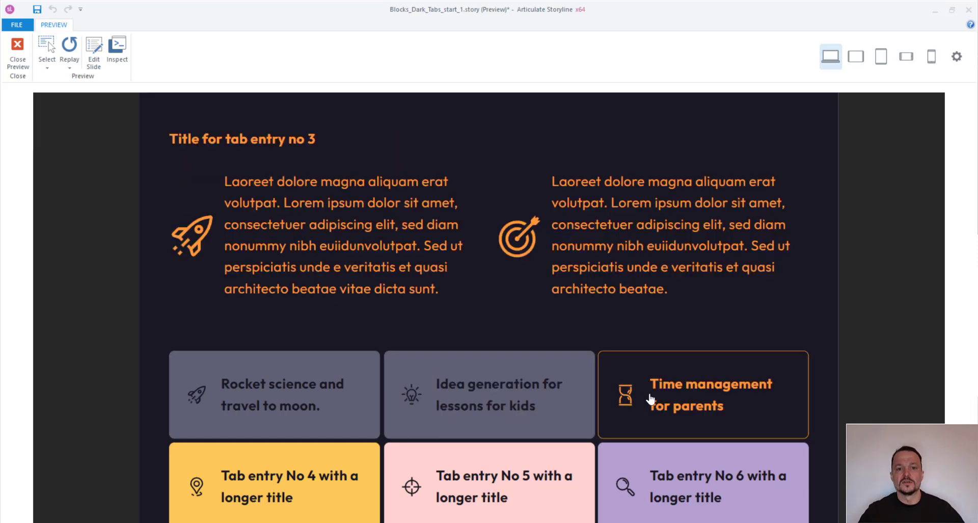
left_click(641, 483)
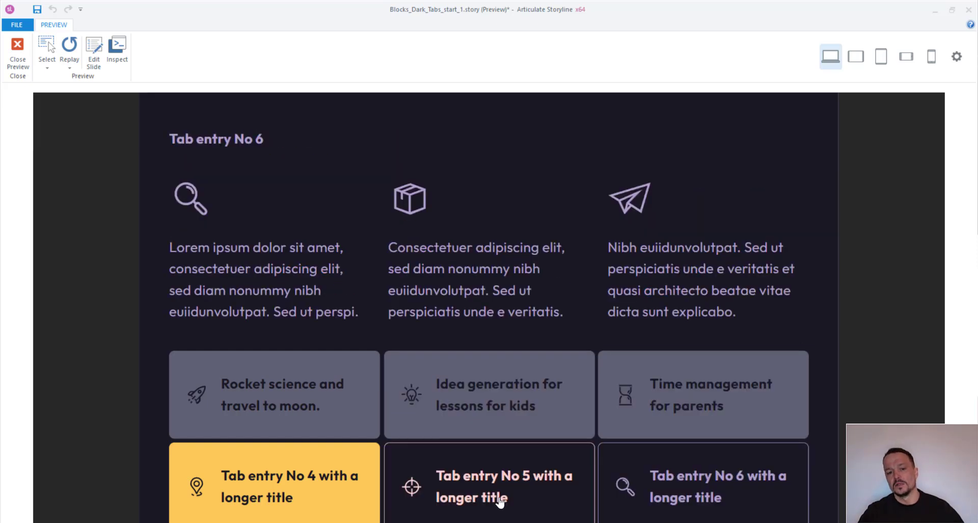
left_click(477, 497)
left_click(320, 492)
left_click(265, 390)
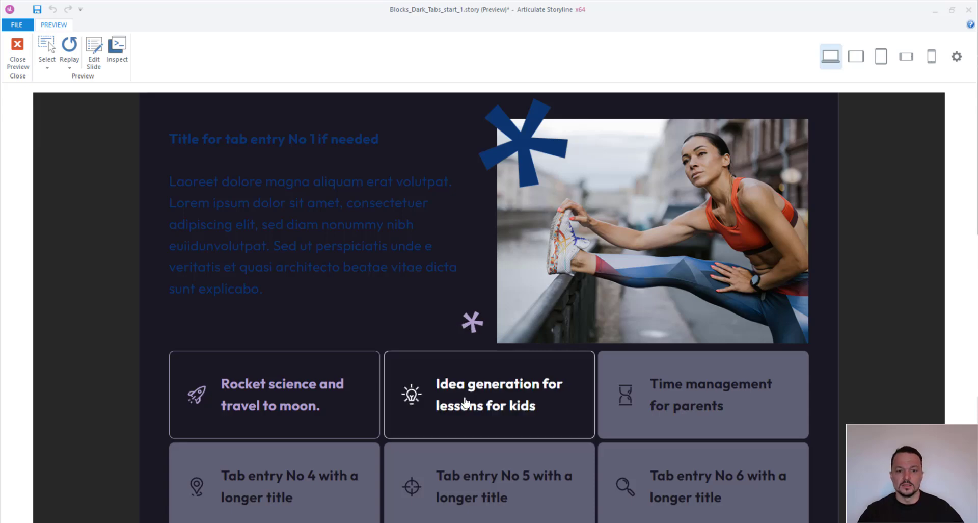
left_click(711, 404)
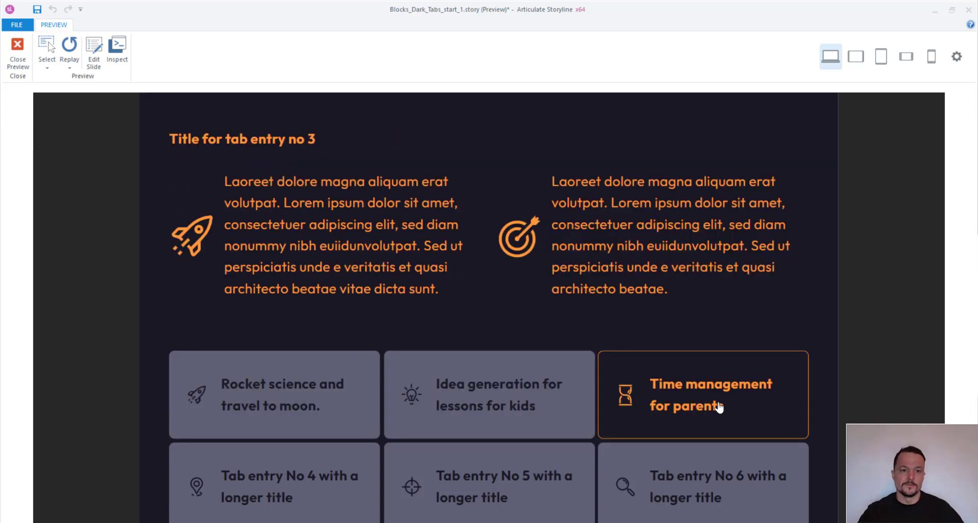
left_click(25, 64)
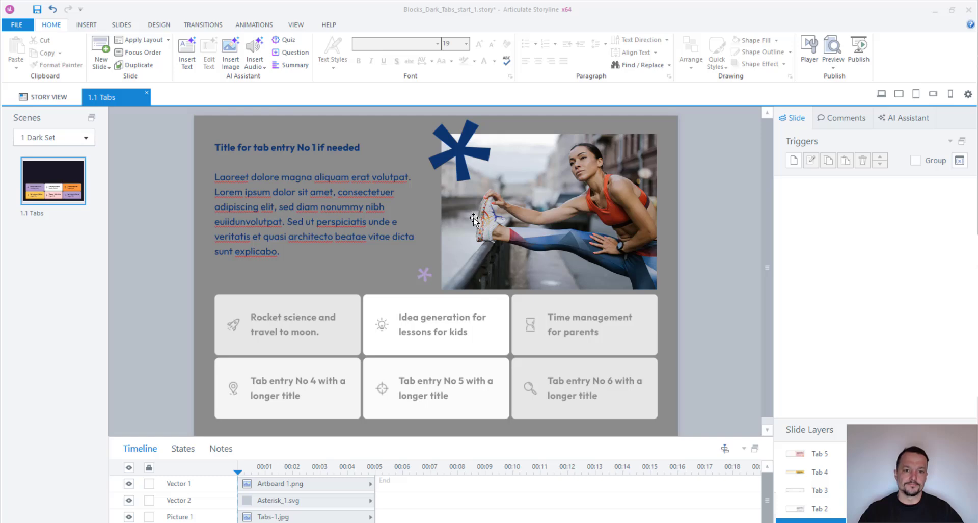
Publish the project to Review 360 as a new item named Dark_Set_tabs_start
left_click(859, 51)
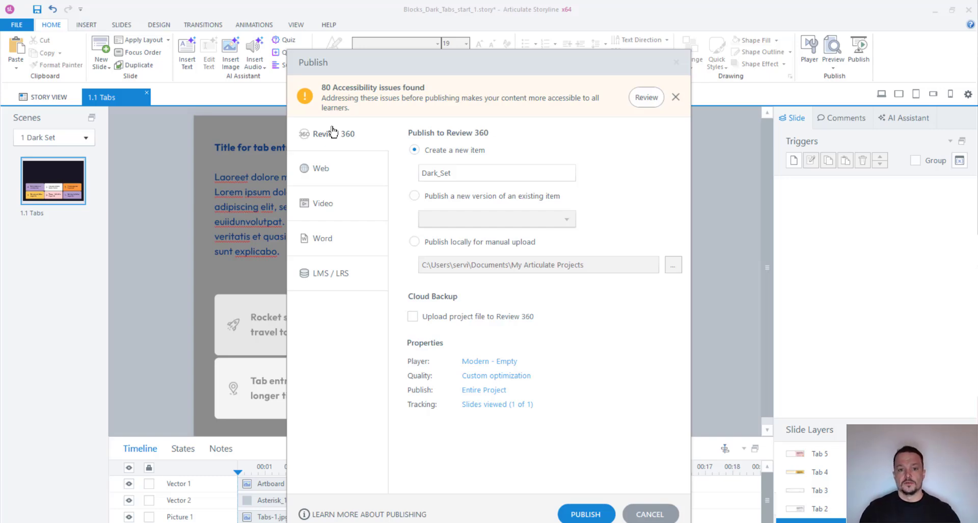
left_click_drag(469, 174, 410, 171)
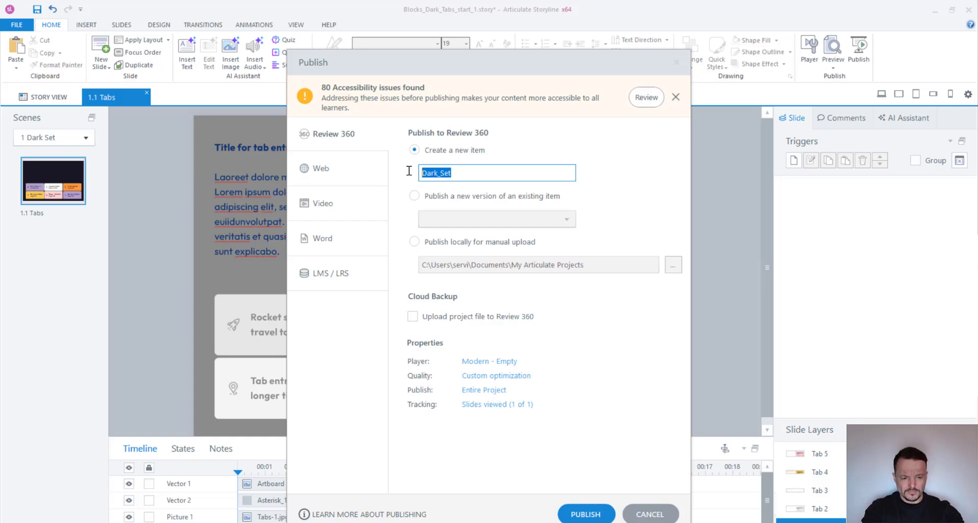
key("Right")
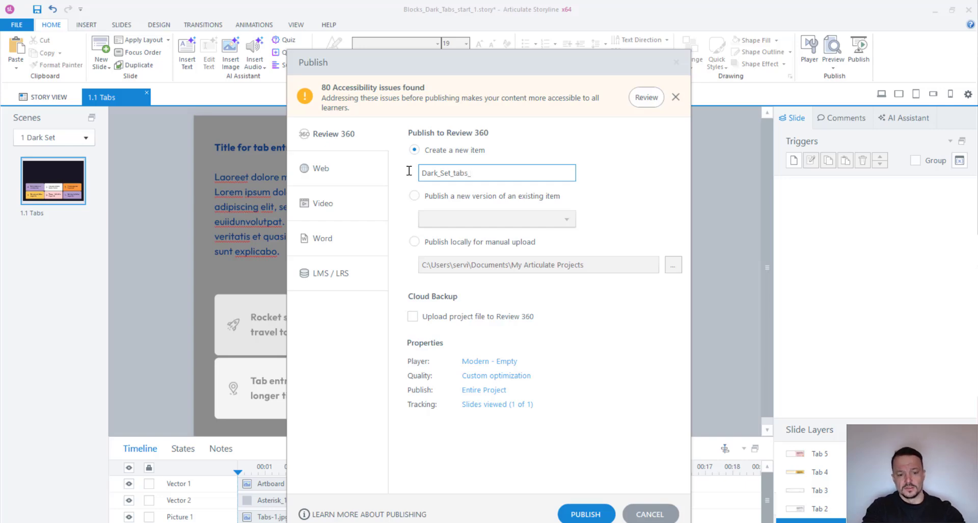
type("_tabs_start")
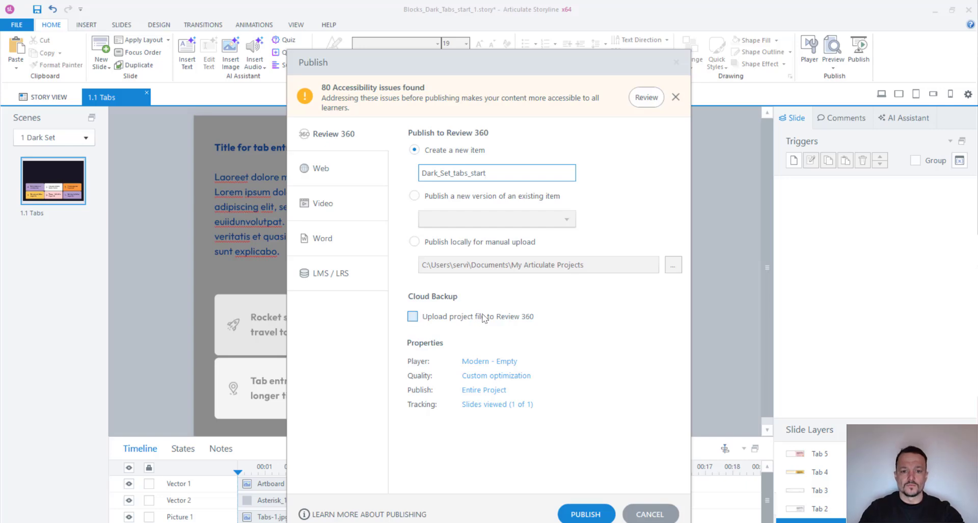
left_click(591, 516)
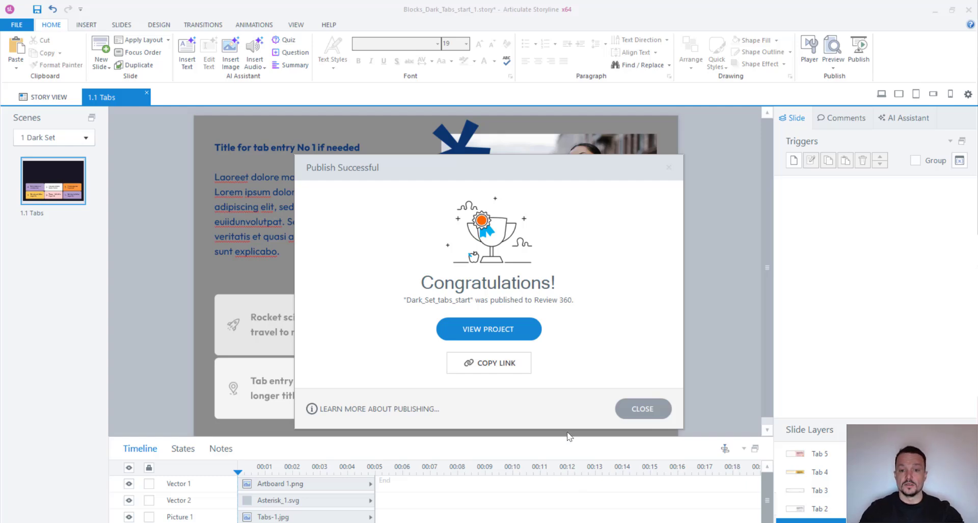
Open the published project in Review 360 and test its tab buttons
left_click(488, 328)
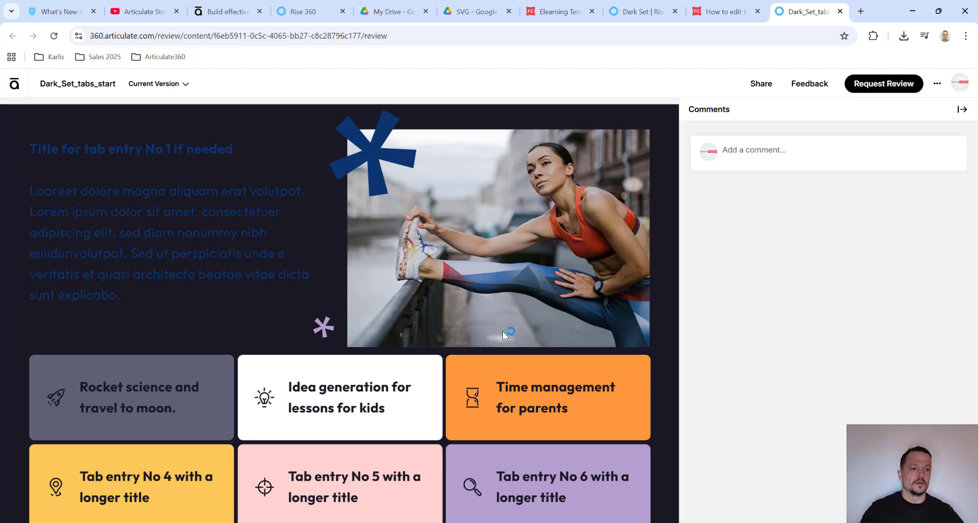
left_click(373, 392)
left_click(515, 411)
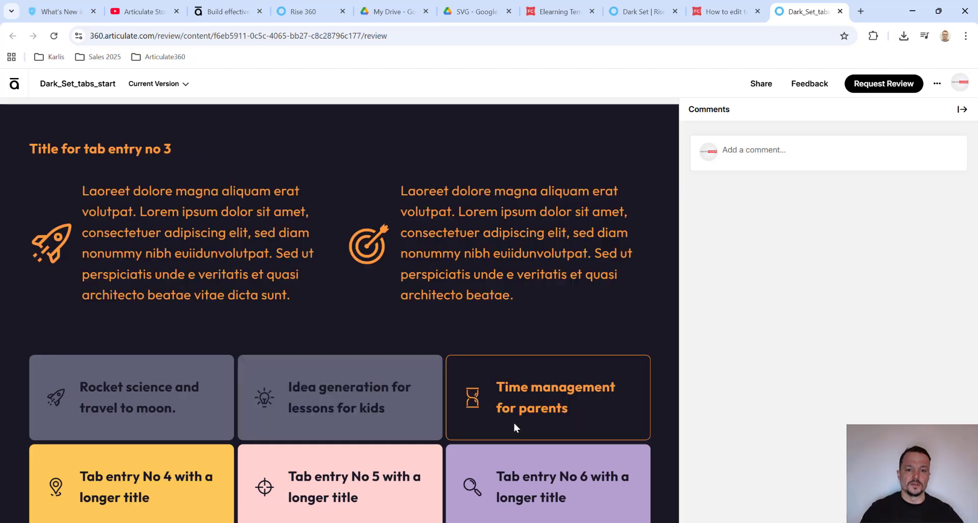
left_click(511, 485)
left_click(225, 479)
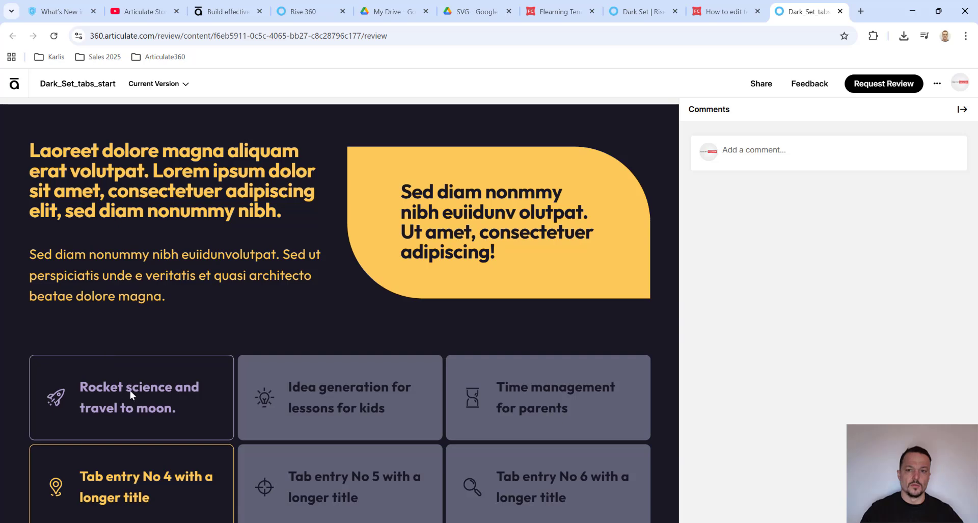
left_click(130, 391)
left_click(294, 417)
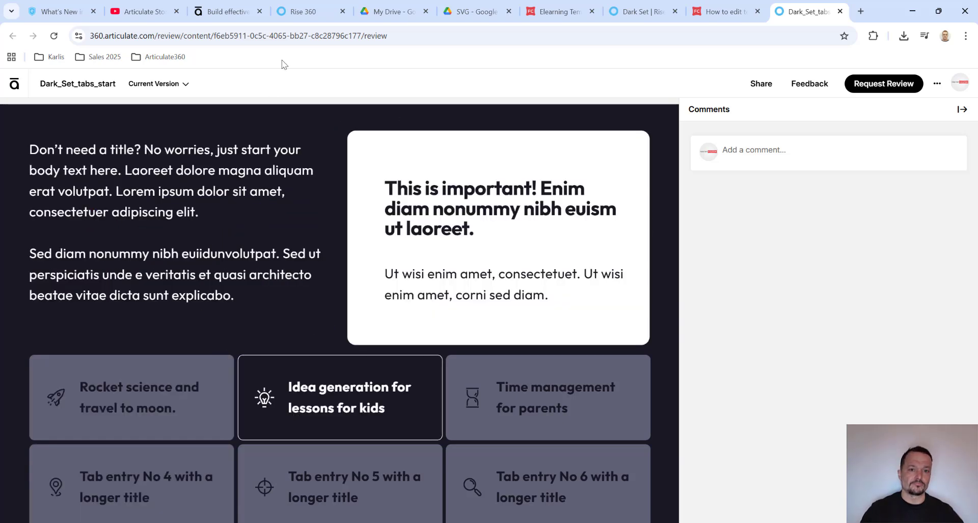
Switch to Rise 360 and create a blank microlearning
left_click(298, 13)
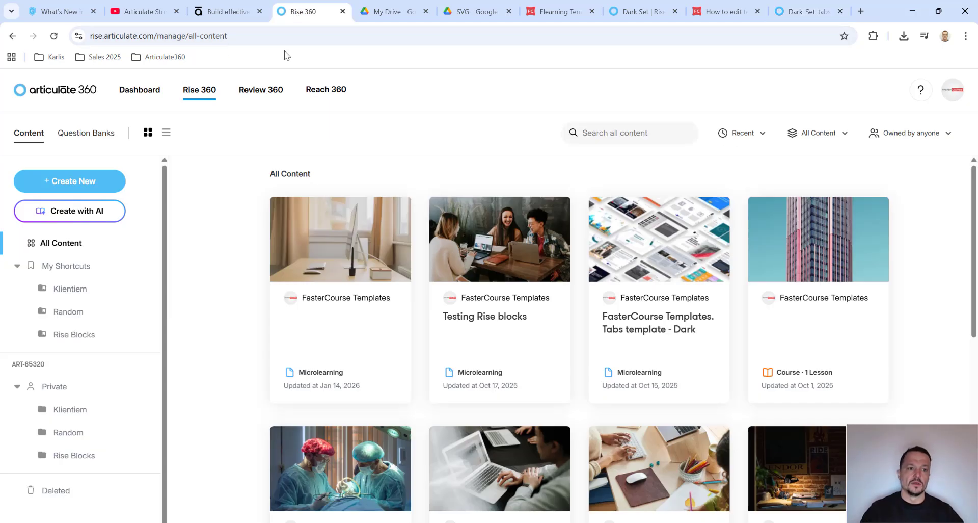
left_click(94, 187)
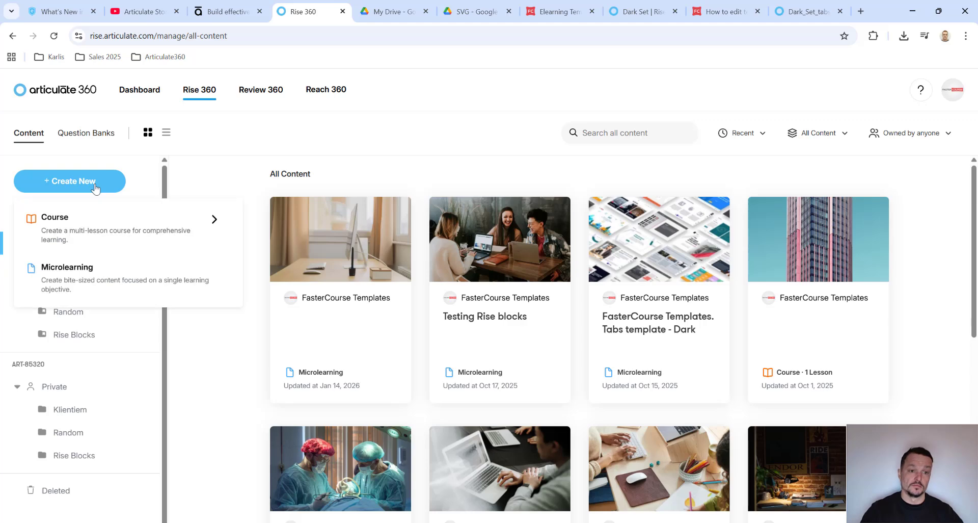
left_click(100, 288)
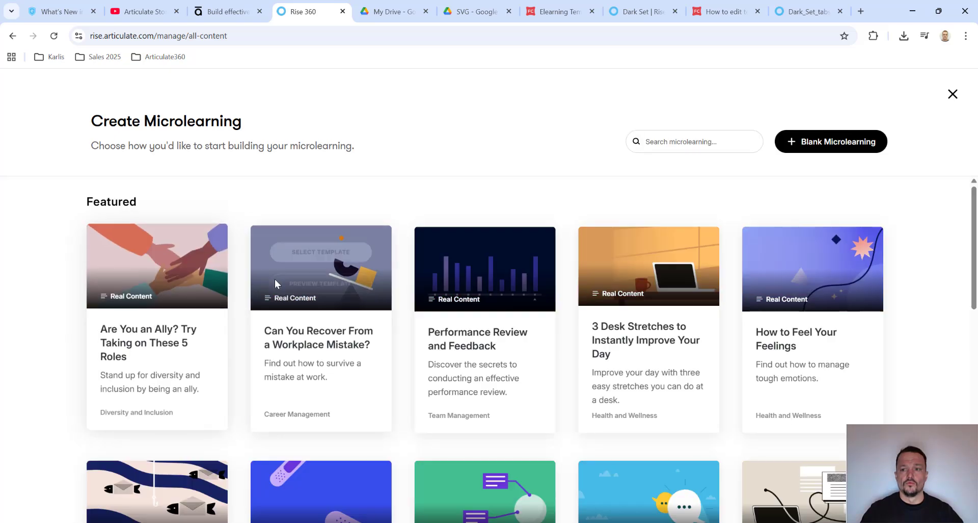
left_click(849, 142)
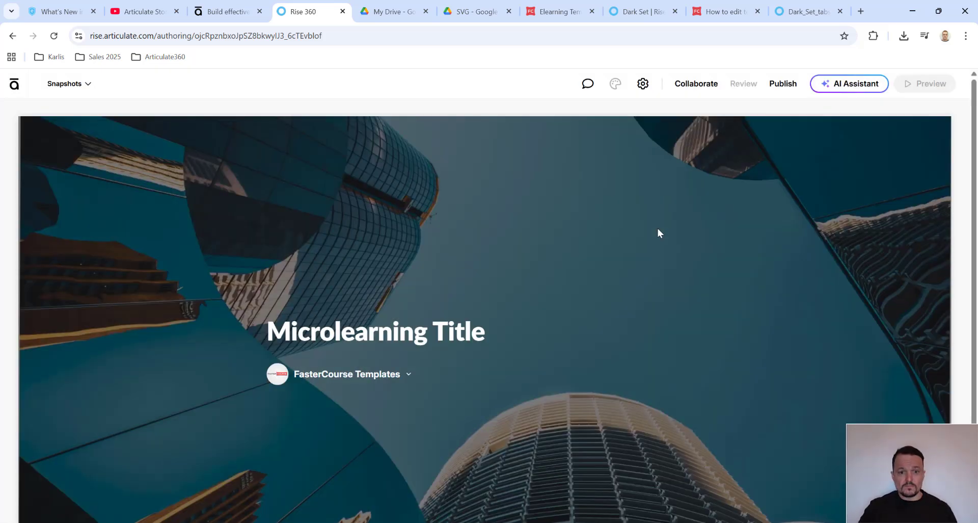
Replace the microlearning title with "No rocket science course"
triple_click(320, 333)
type("No to")
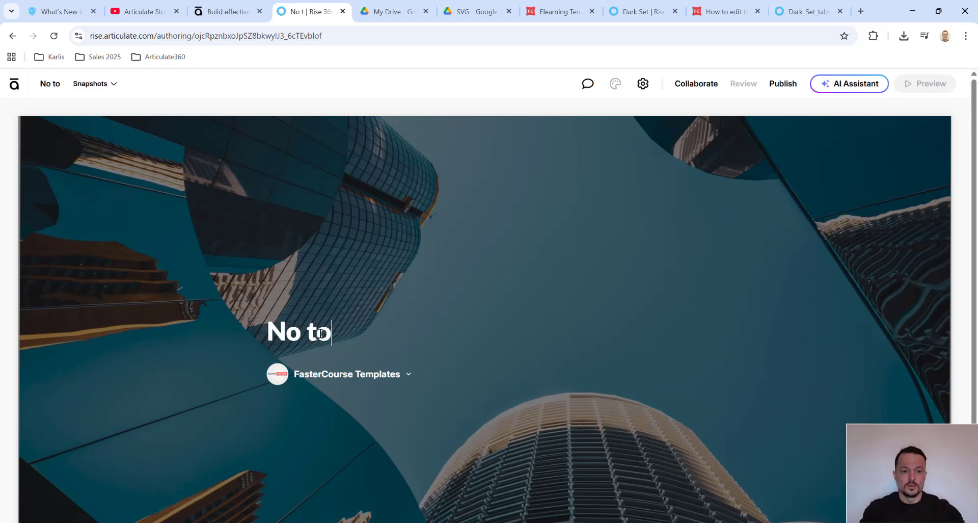
key("BackSpace")
key("BackSpace")
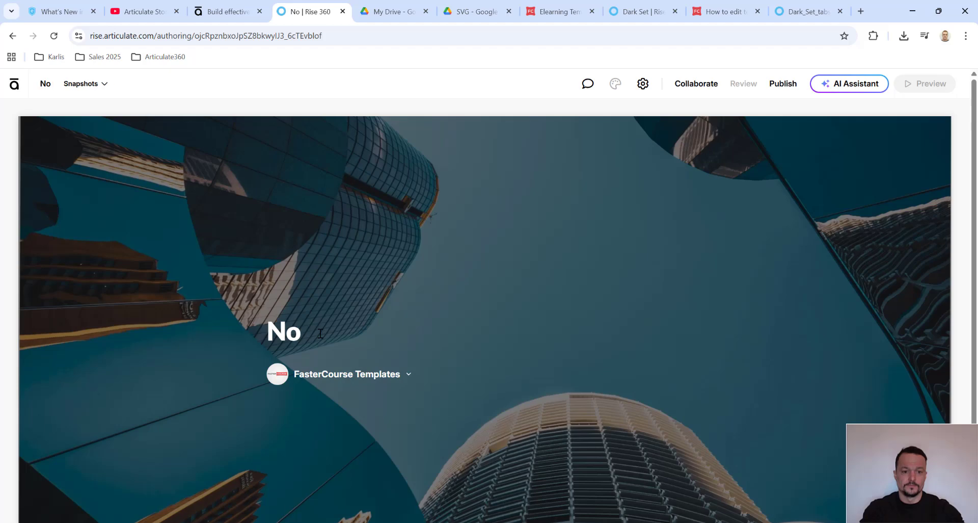
type("rocket sc")
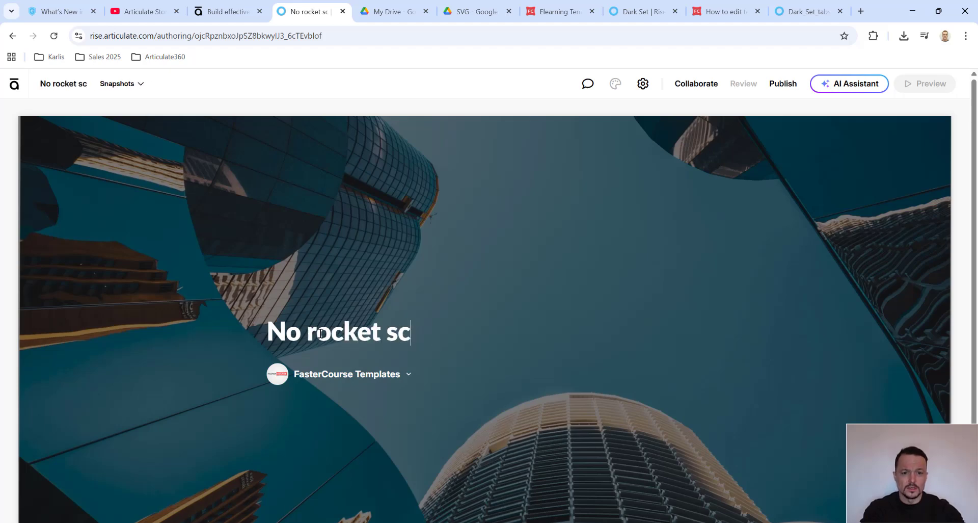
type("ience course")
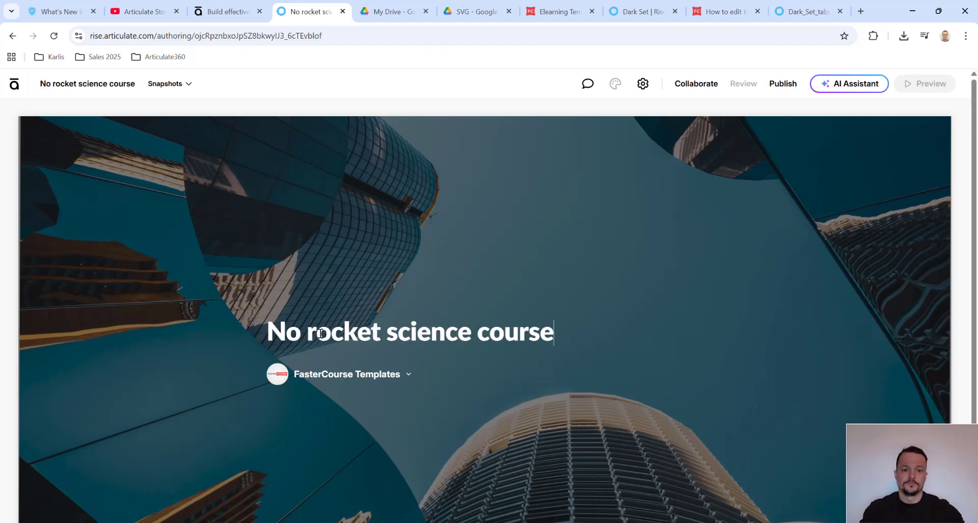
left_click(457, 388)
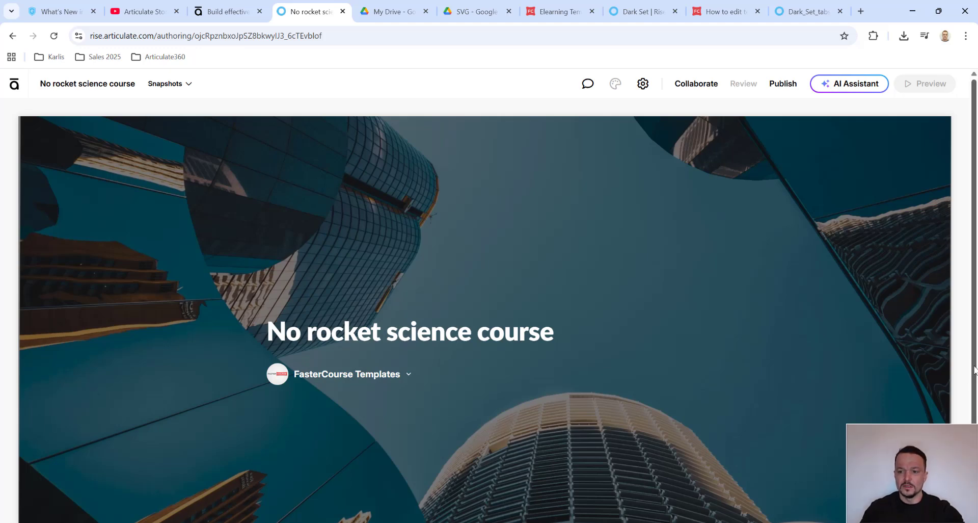
Add a paragraph-with-heading text block below the cover and set its heading to "No rocket science"
scroll(968, 372, "down", 3)
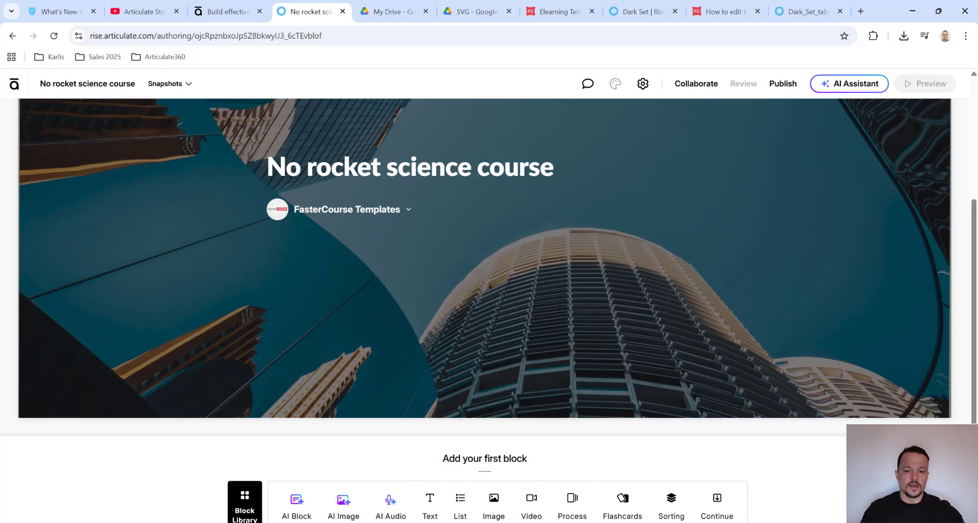
left_click(244, 502)
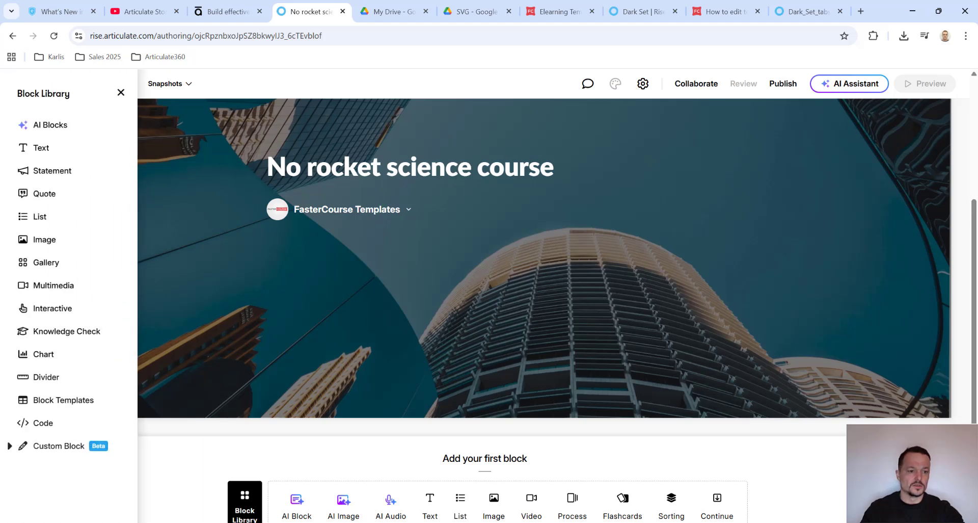
key("Escape")
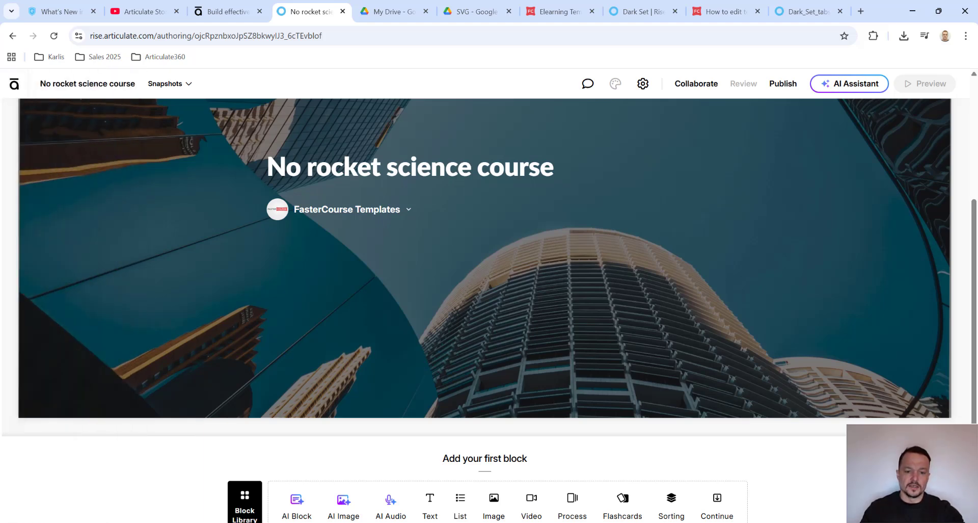
left_click(434, 508)
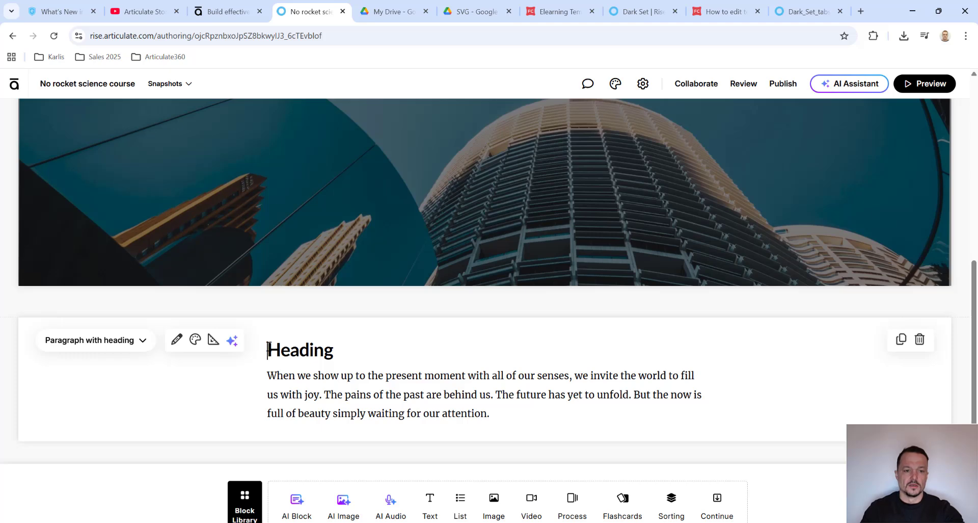
double_click(350, 346)
type("No r")
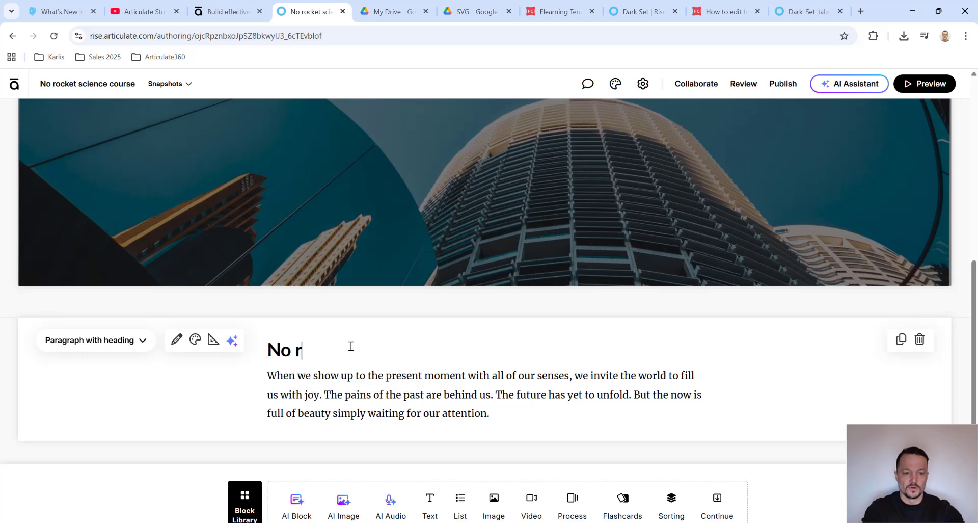
type("ocket science")
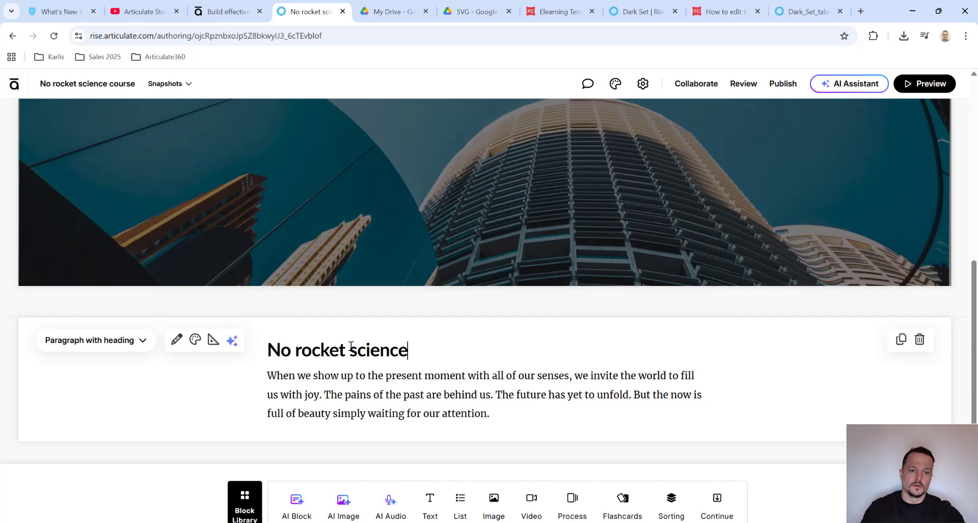
Replace the block's paragraph text with "We are testing how to add Storyline blocks to Rise."
left_click(332, 380)
left_click_drag(270, 375, 500, 419)
type("We are t")
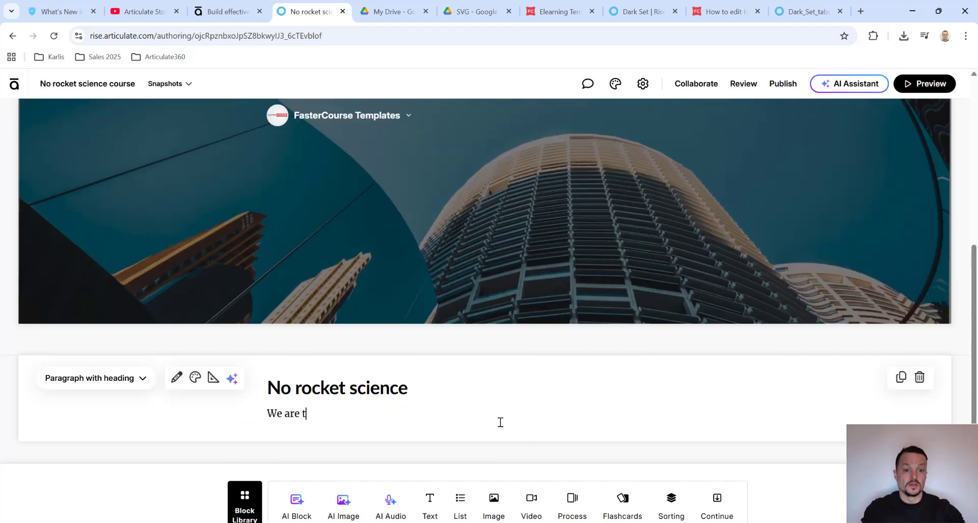
type("esyin")
key("BackSpace")
key("BackSpace")
key("BackSpace")
type("yi")
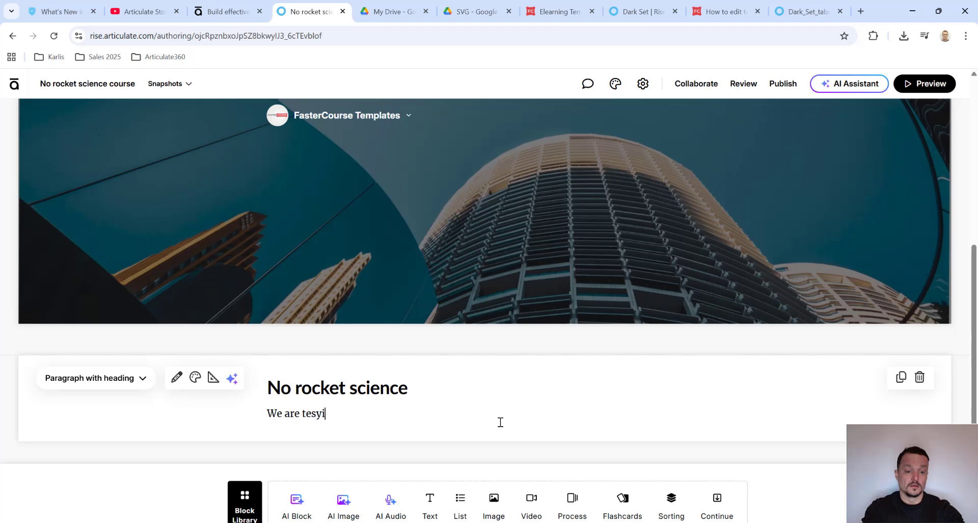
key("BackSpace")
key("BackSpace")
type("ting how")
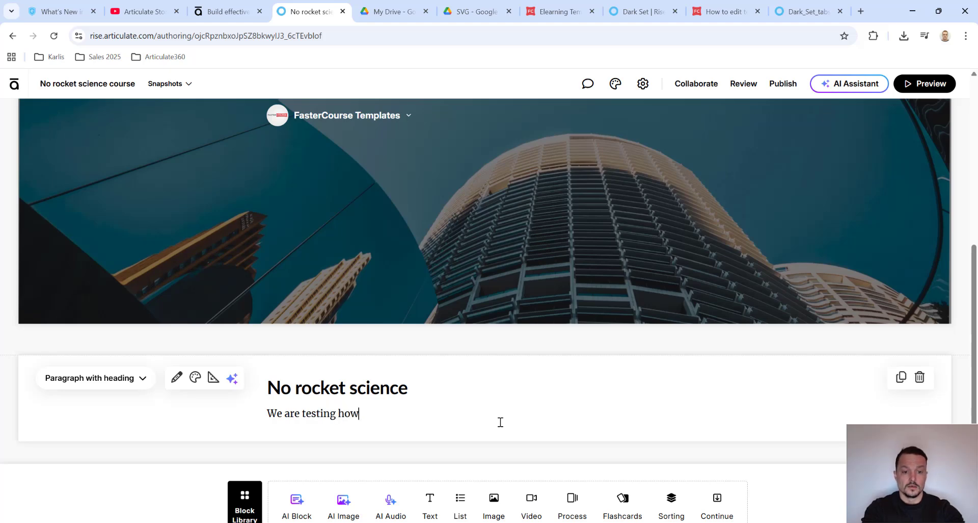
type(" to add Storyli")
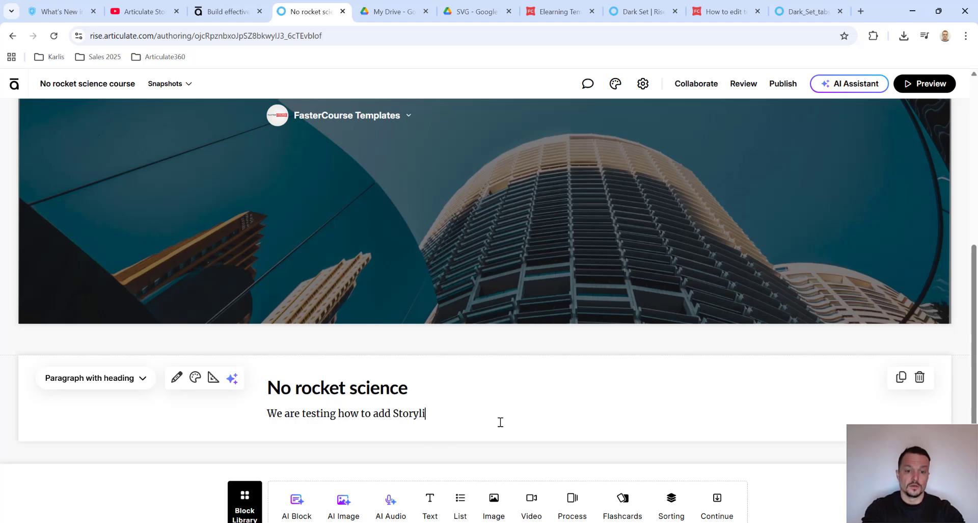
type("ne blocks to R")
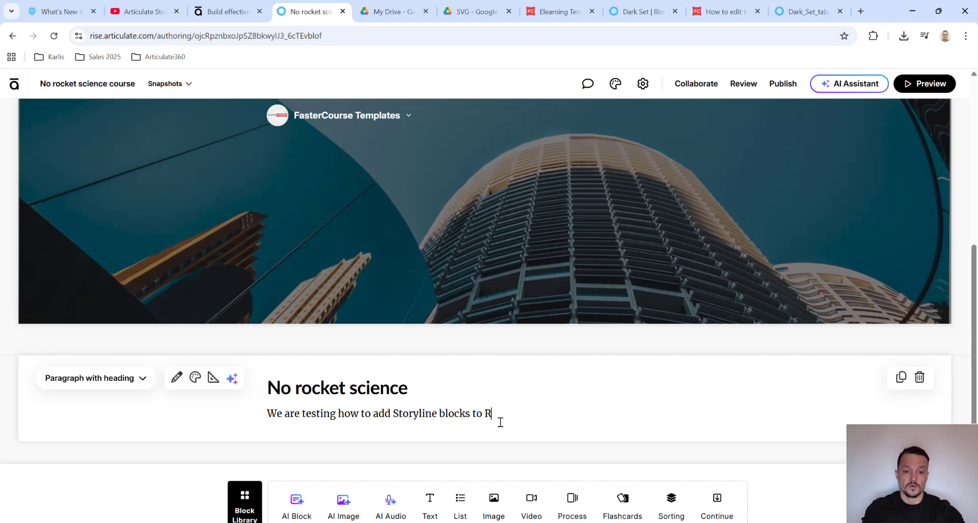
type("ise.")
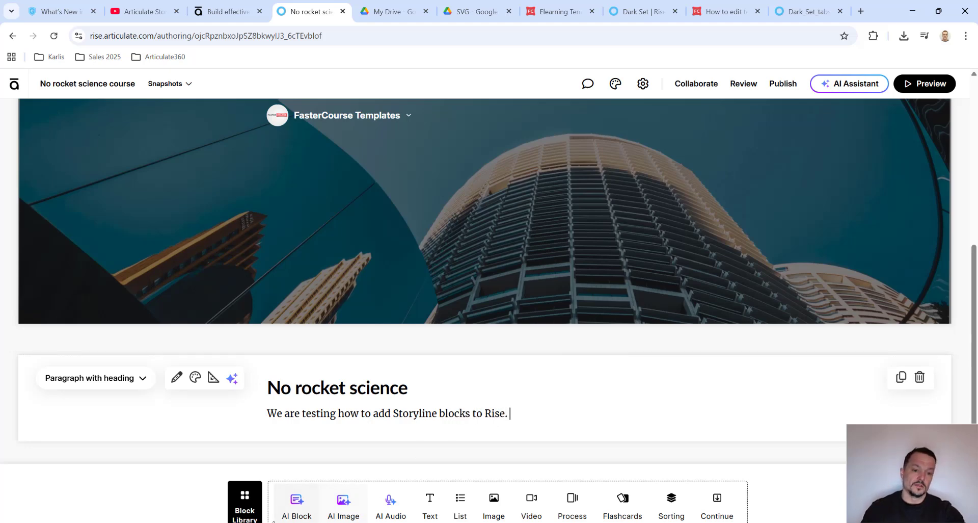
Add an interactive Storyline block below the "No rocket science" text block
left_click(245, 510)
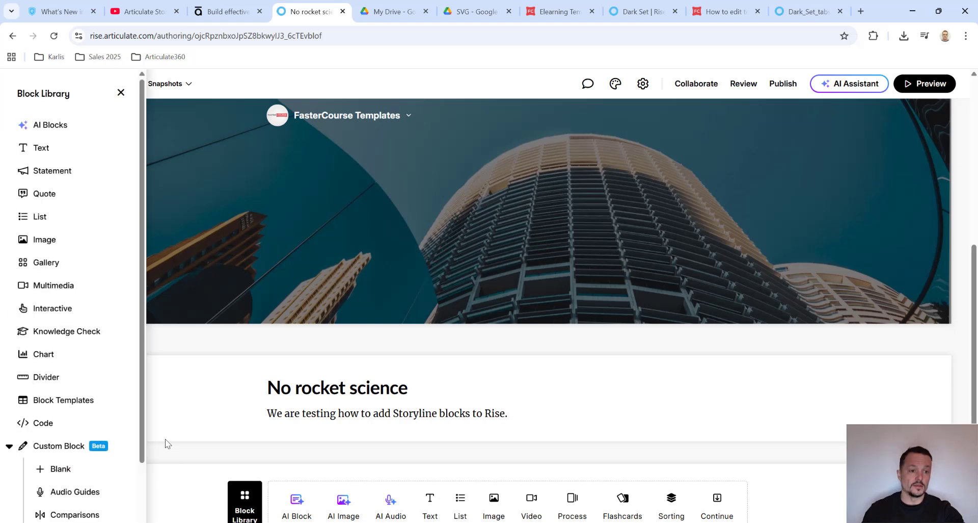
left_click(80, 314)
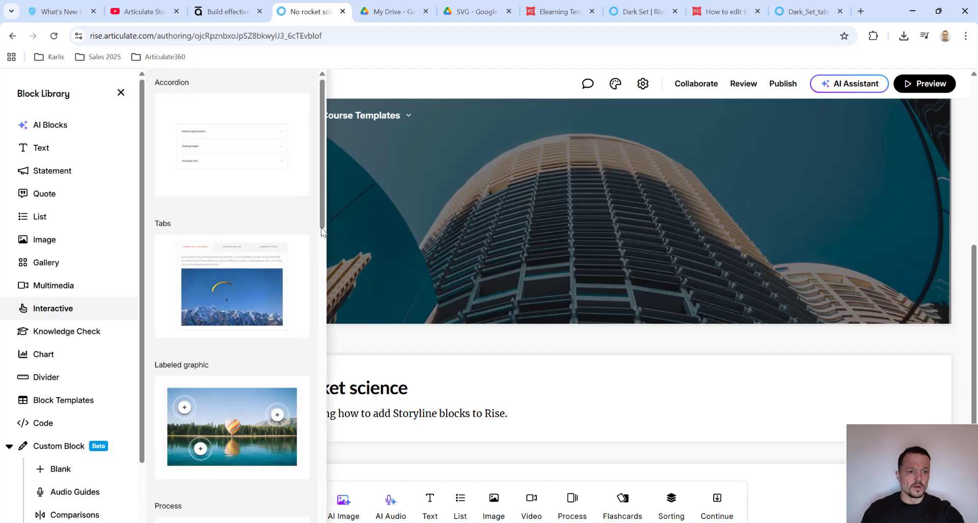
scroll(315, 236, "down", 1)
scroll(315, 236, "down", 20)
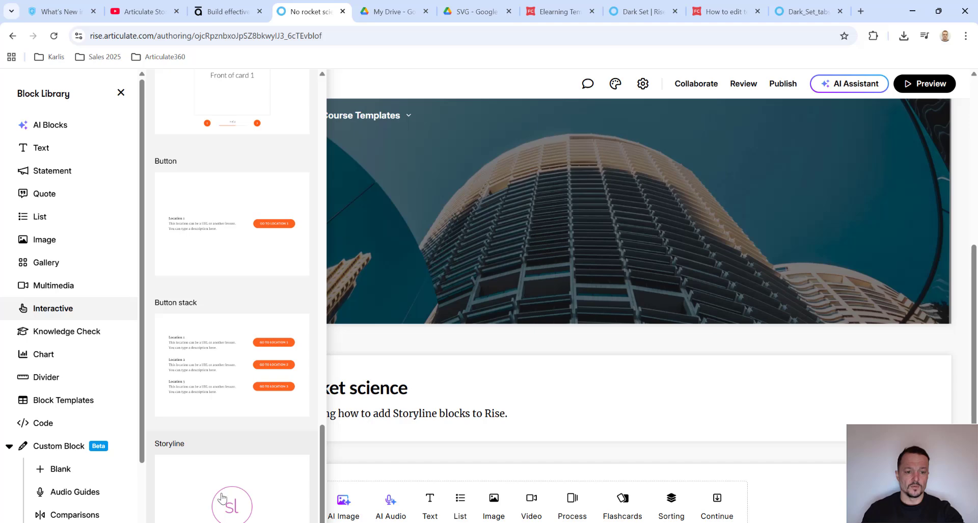
left_click(222, 497)
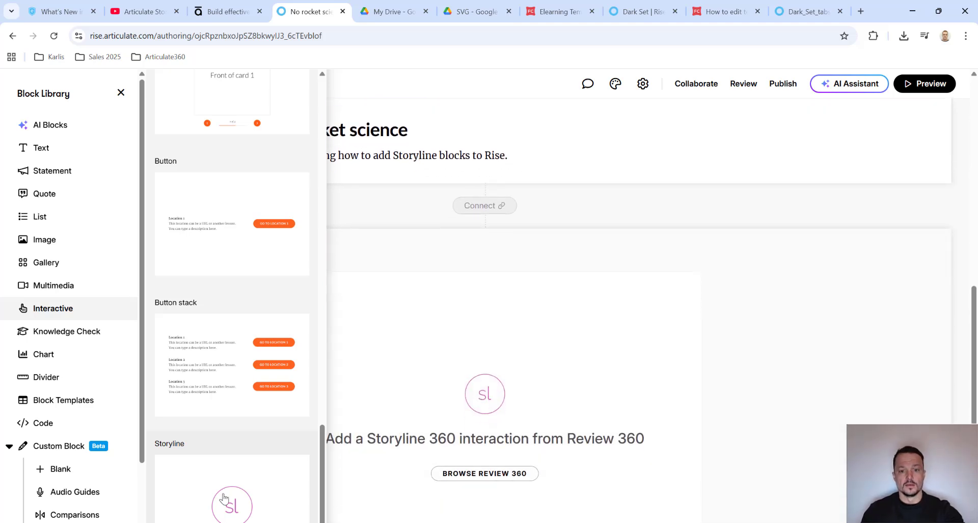
Load the Dark_Set_tabs_start interaction from Review 360 into the empty Storyline block
left_click(475, 479)
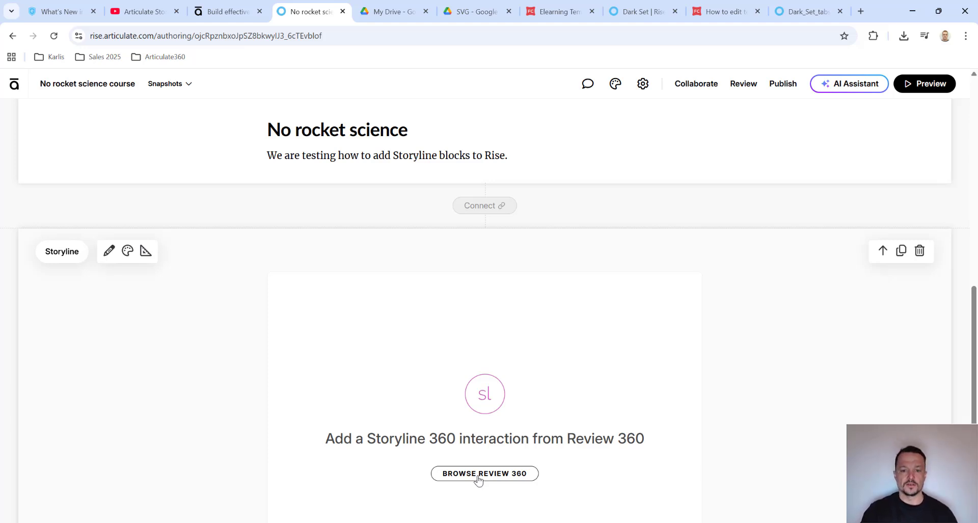
left_click(480, 473)
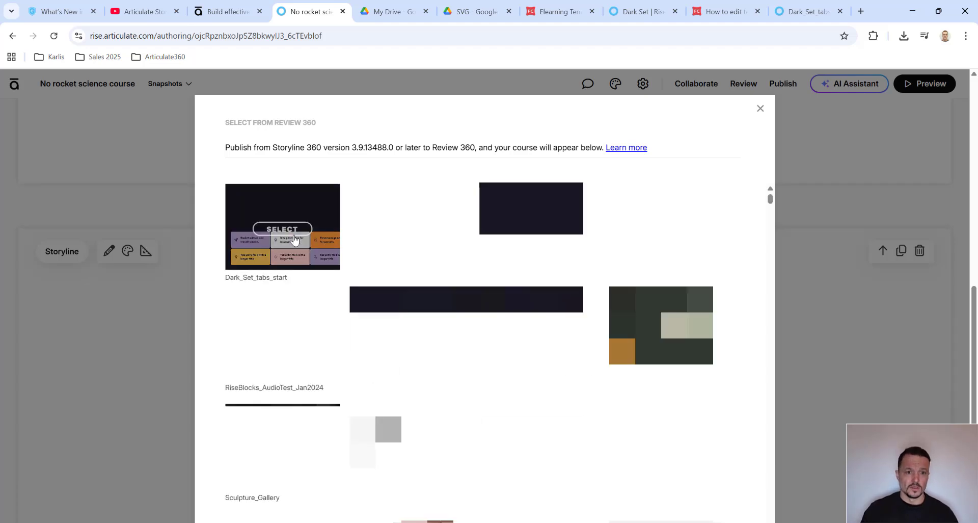
left_click(293, 230)
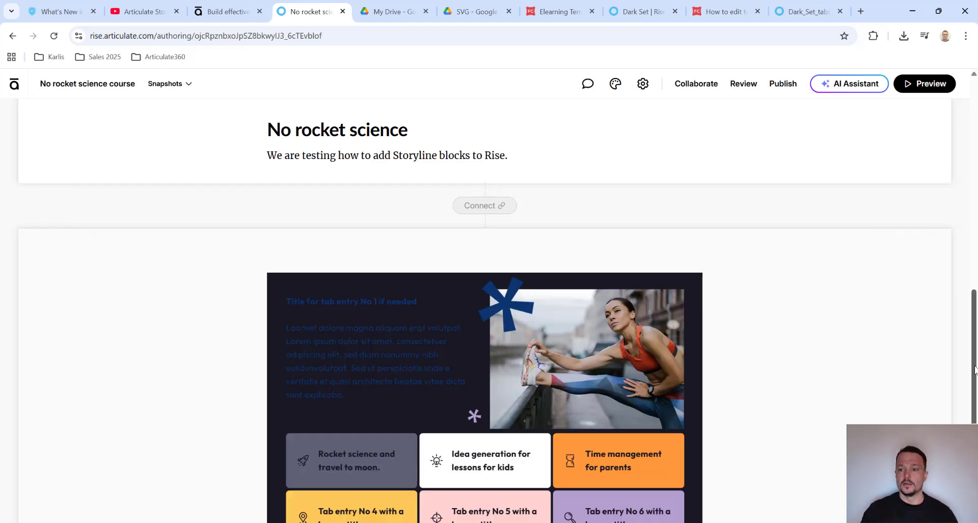
Add a text block with a heading and paragraph below the Storyline block
scroll(974, 395, "down", 1)
scroll(973, 395, "down", 3)
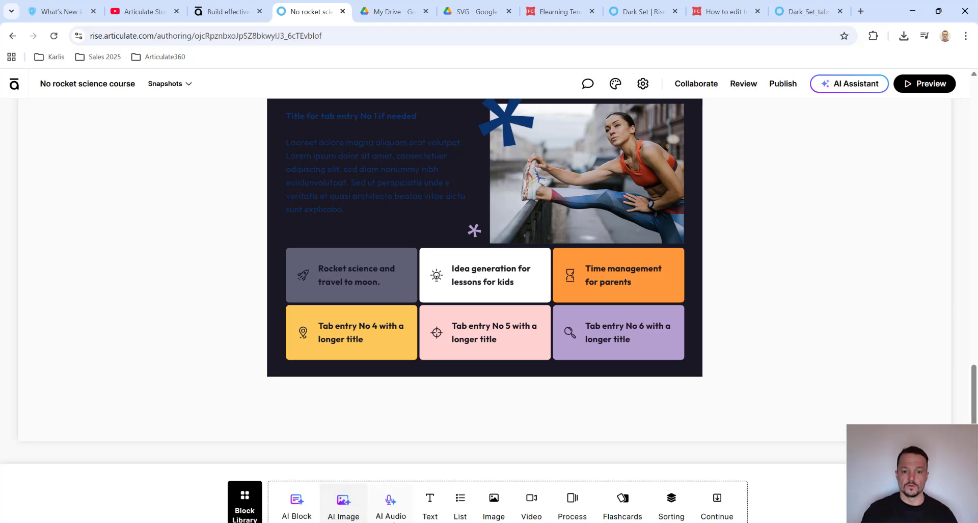
left_click(441, 511)
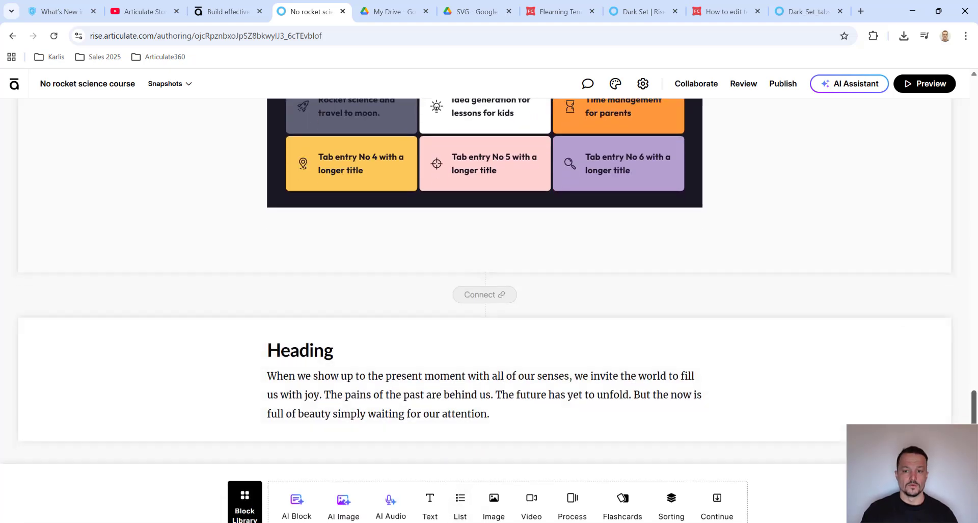
Preview the microlearning and test several tabs of the embedded Storyline interaction, including tab entries No 4, No 5 and No 6
left_click_drag(974, 444, 968, 115)
left_click(920, 83)
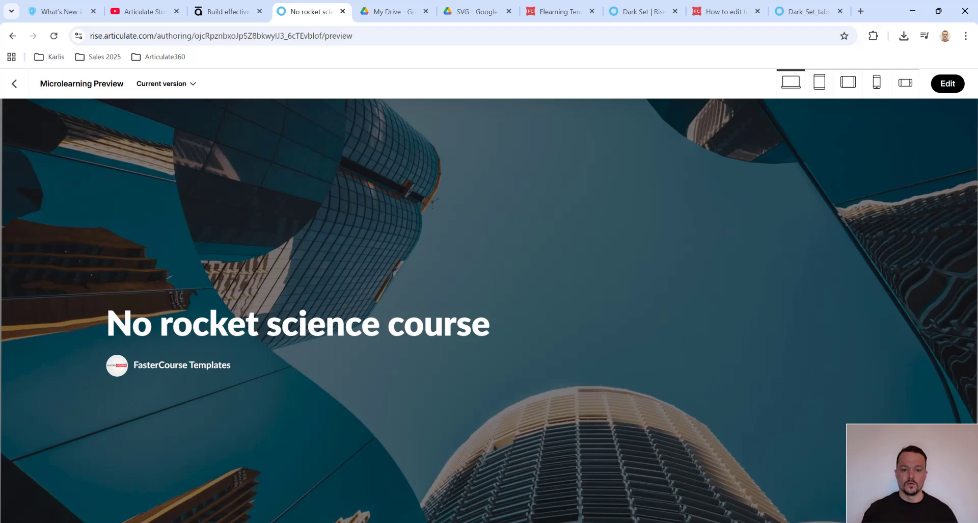
scroll(489, 164, "down", 5)
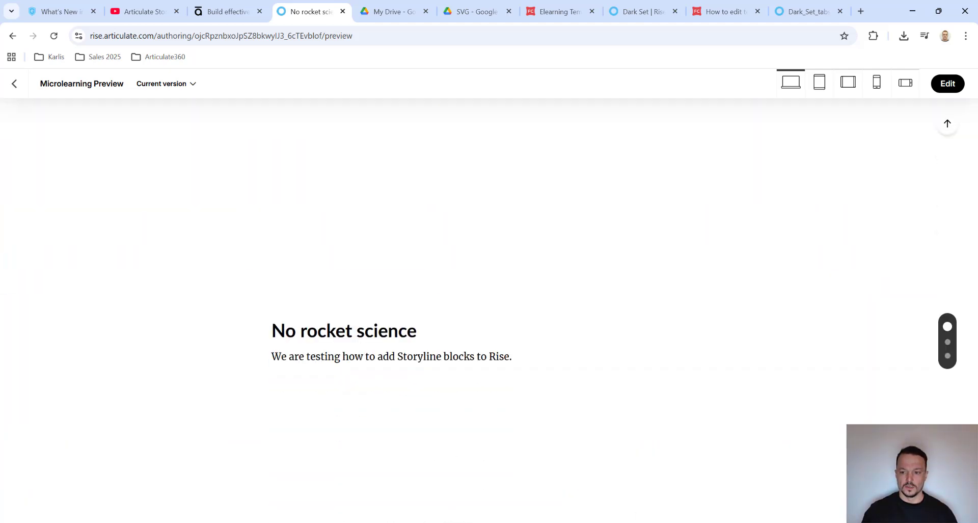
scroll(489, 306, "down", 3)
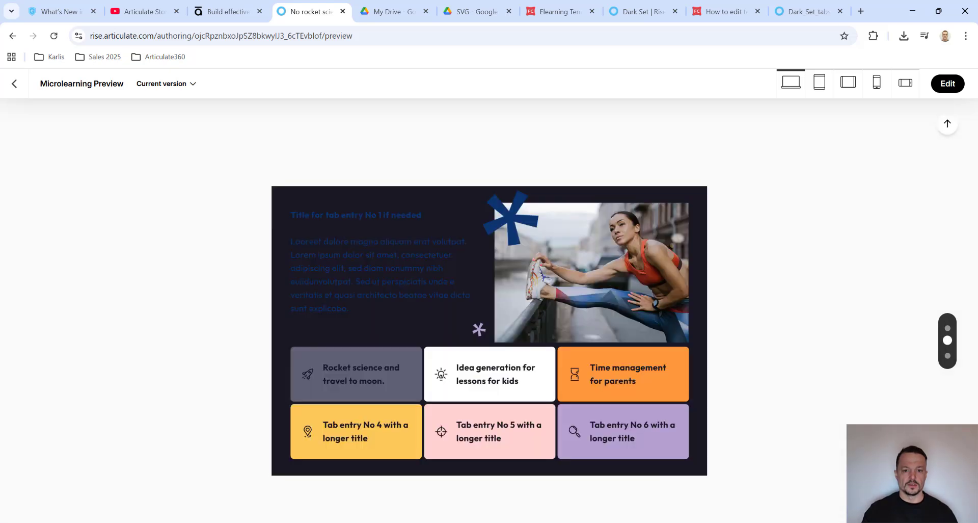
left_click(500, 383)
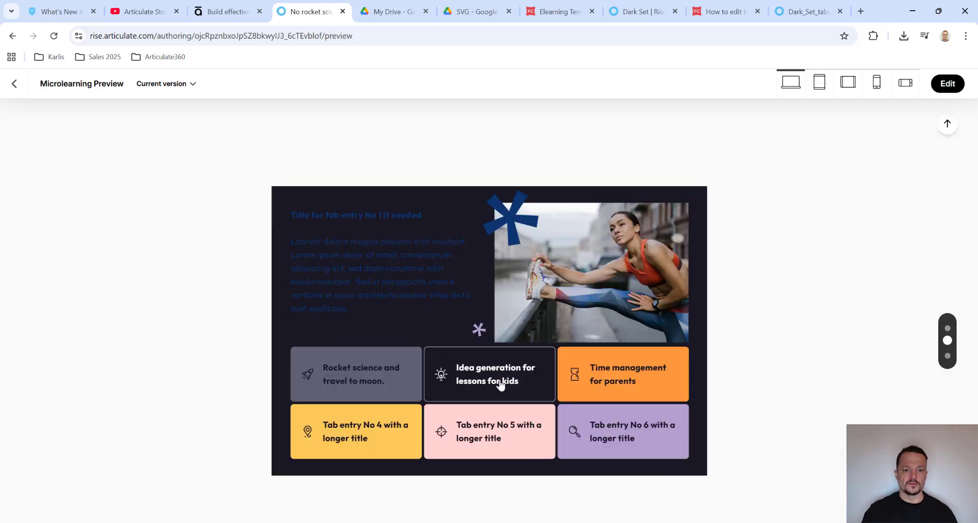
left_click(591, 382)
left_click(606, 433)
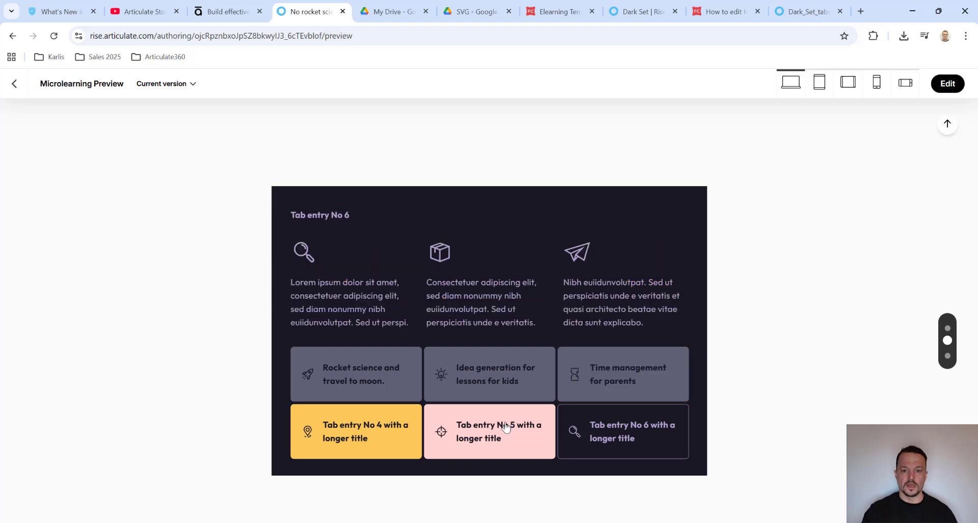
left_click(486, 433)
left_click(389, 432)
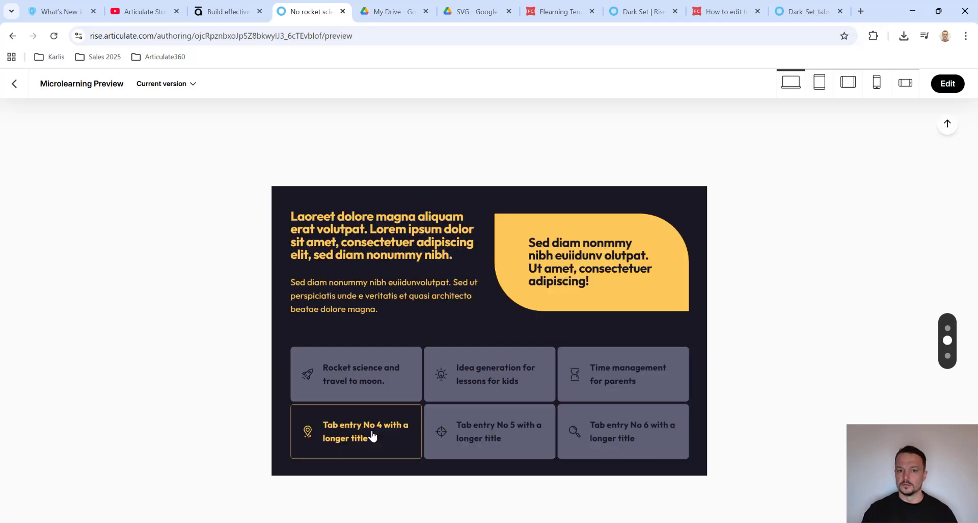
left_click(429, 441)
left_click(620, 438)
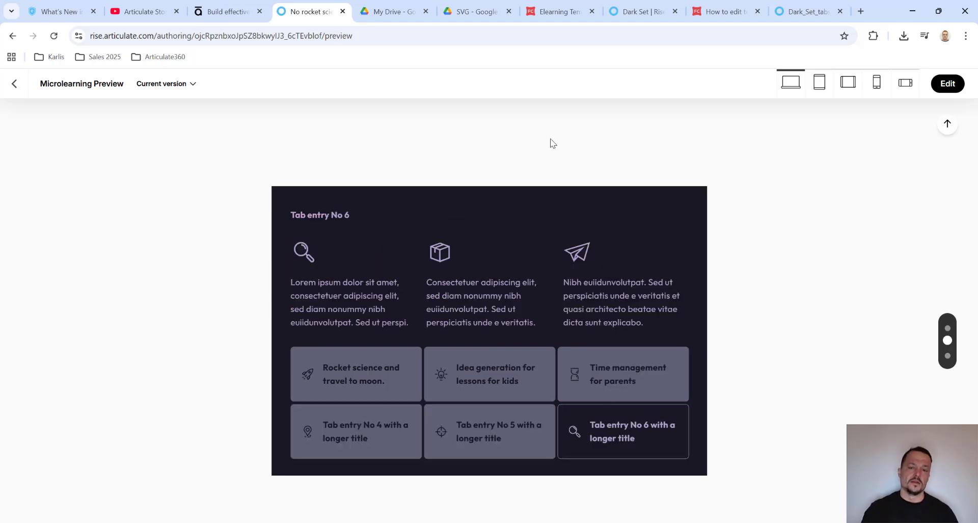
Switch to the published Dark Set demo course and look through its tabs and slider blocks down to the alphabet block
left_click(555, 11)
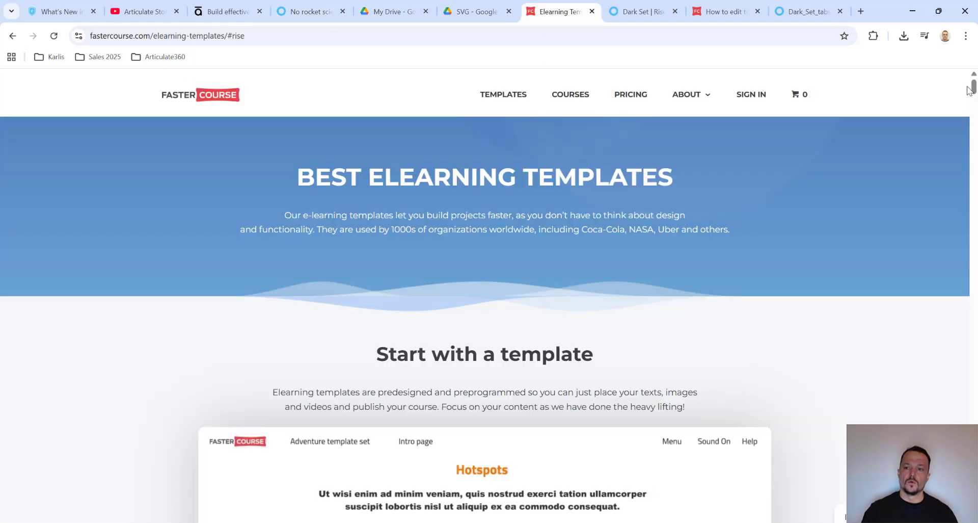
scroll(968, 153, "down", 3)
left_click(644, 11)
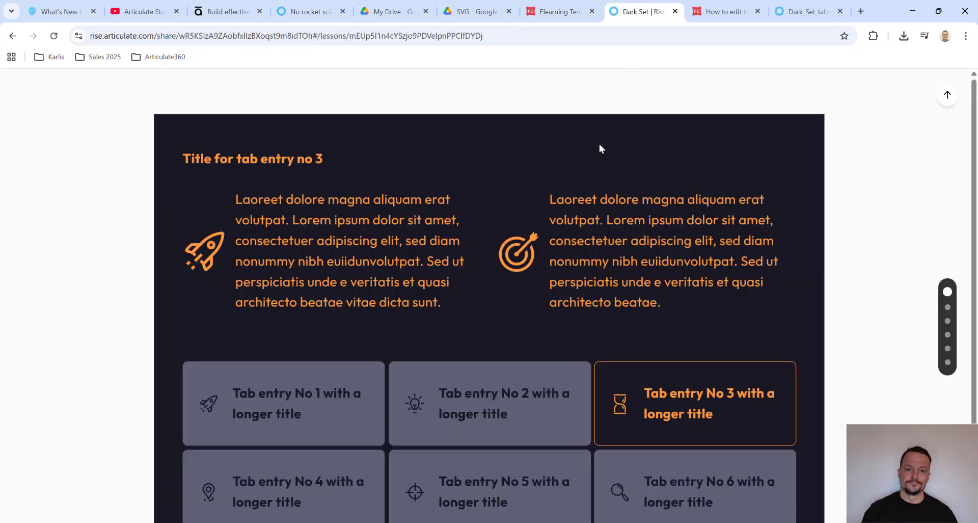
scroll(974, 311, "down", 1)
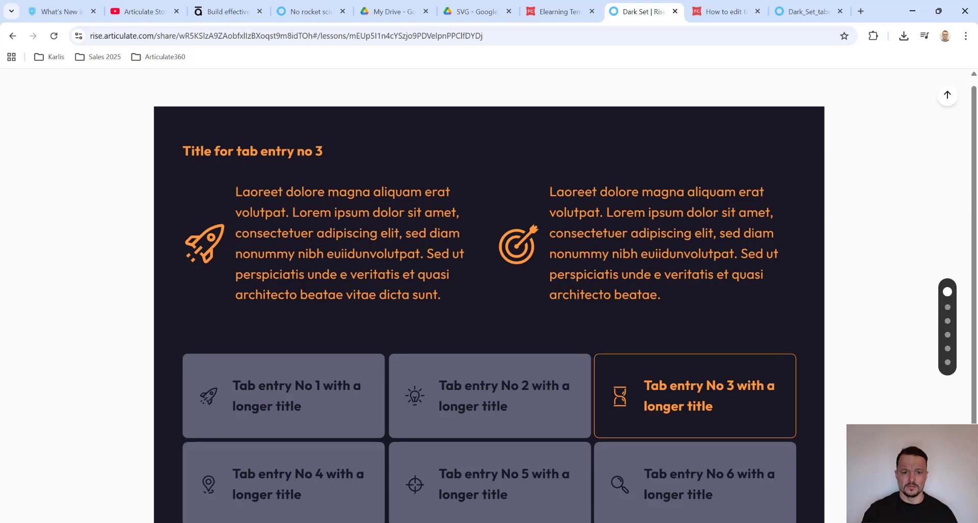
scroll(489, 295, "down", 3)
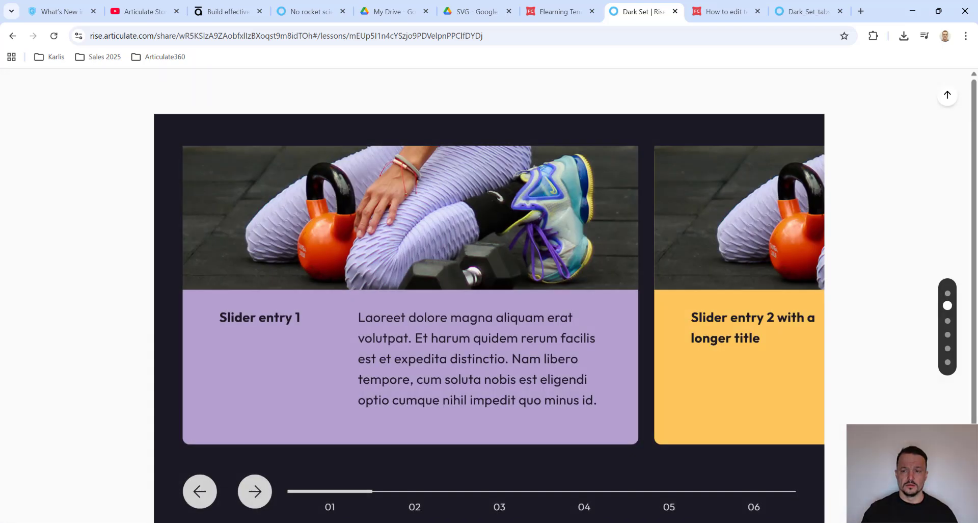
scroll(489, 296, "down", 3)
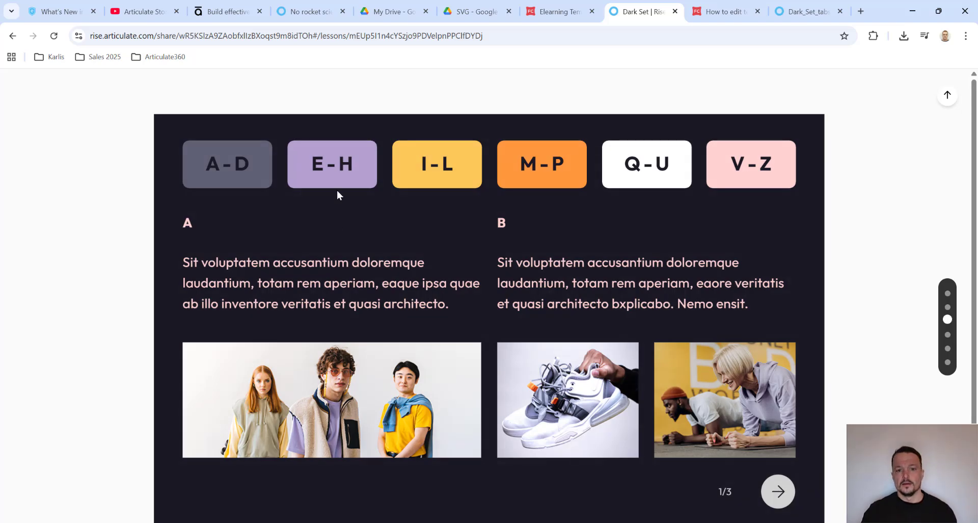
Try the letter groups E-H, I-L, M-P, Q-U and V-Z in the demo's alphabet block
left_click(346, 165)
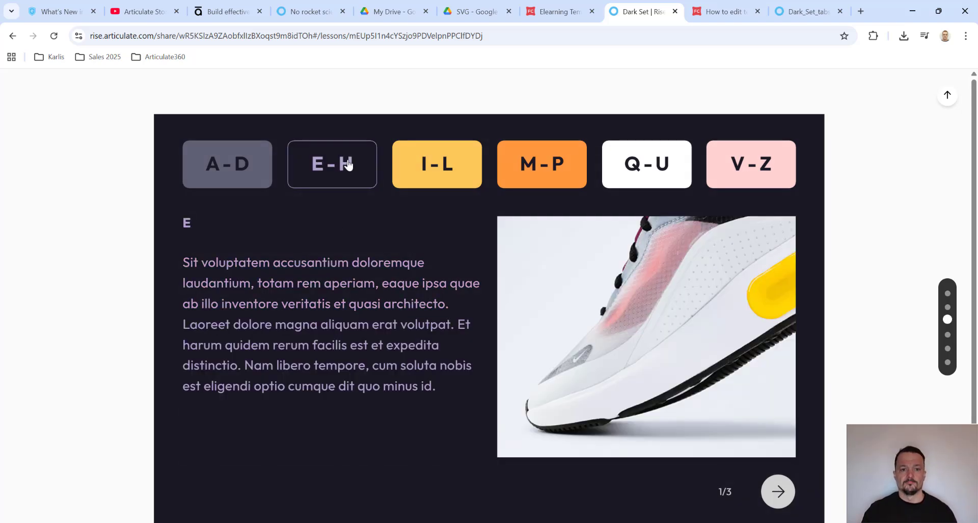
left_click(447, 169)
left_click(554, 173)
left_click(672, 181)
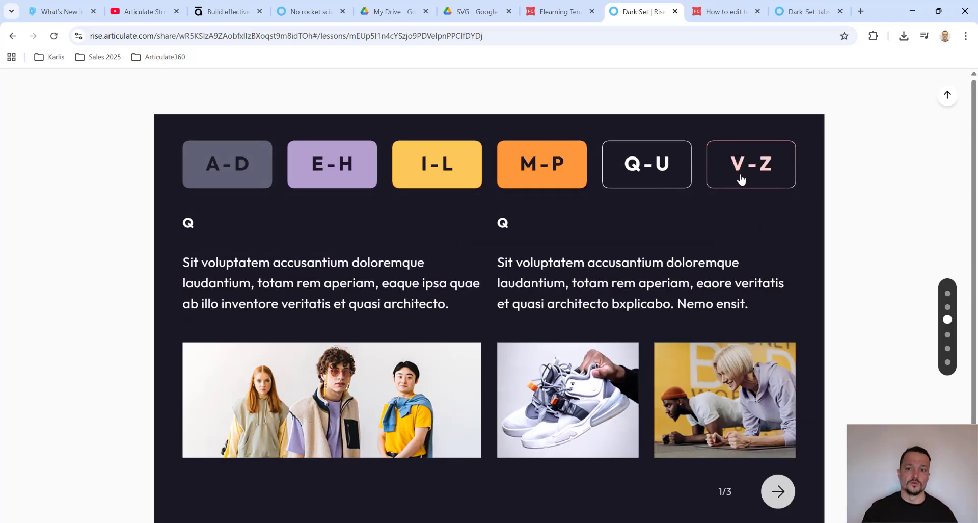
left_click(742, 179)
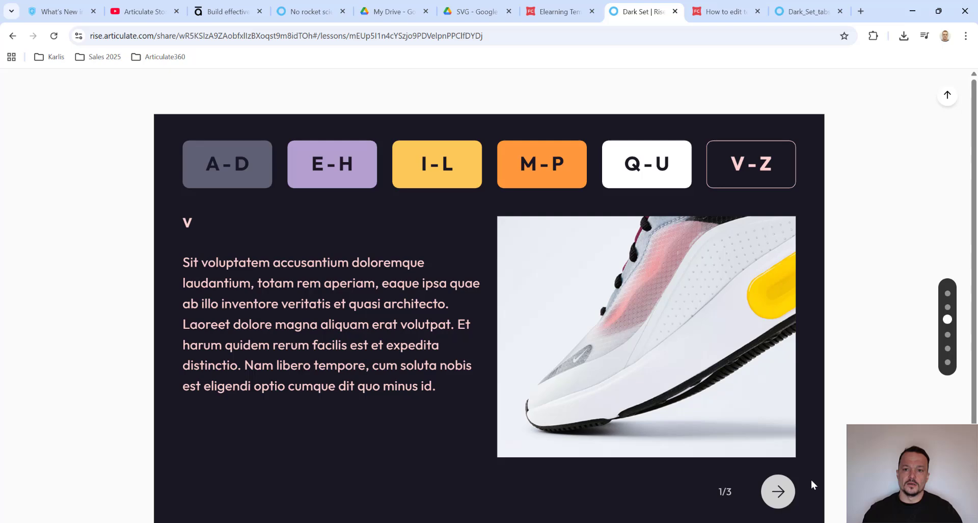
Go past the true-or-false cards to the demo's accordion block and try opening accordion sections No 1 to No 5
scroll(928, 408, "down", 7)
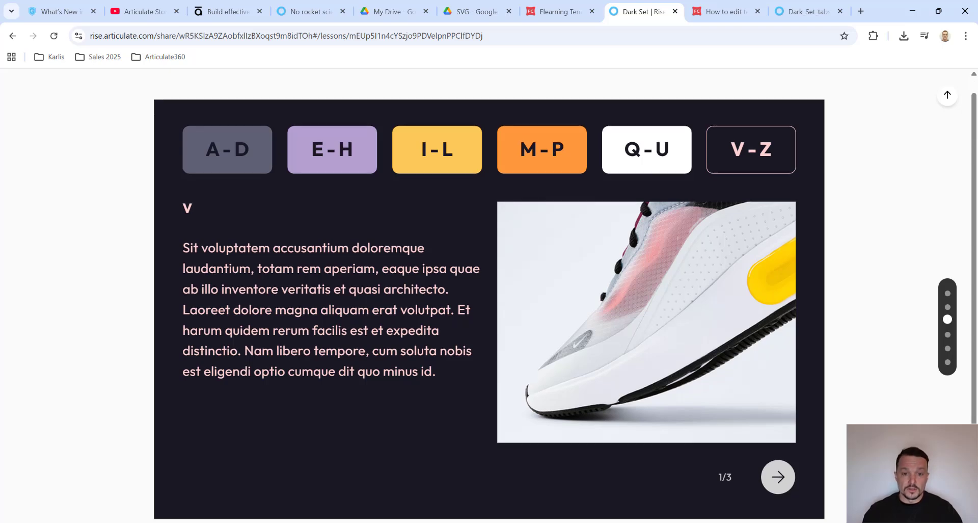
scroll(928, 407, "down", 3)
scroll(928, 407, "down", 1)
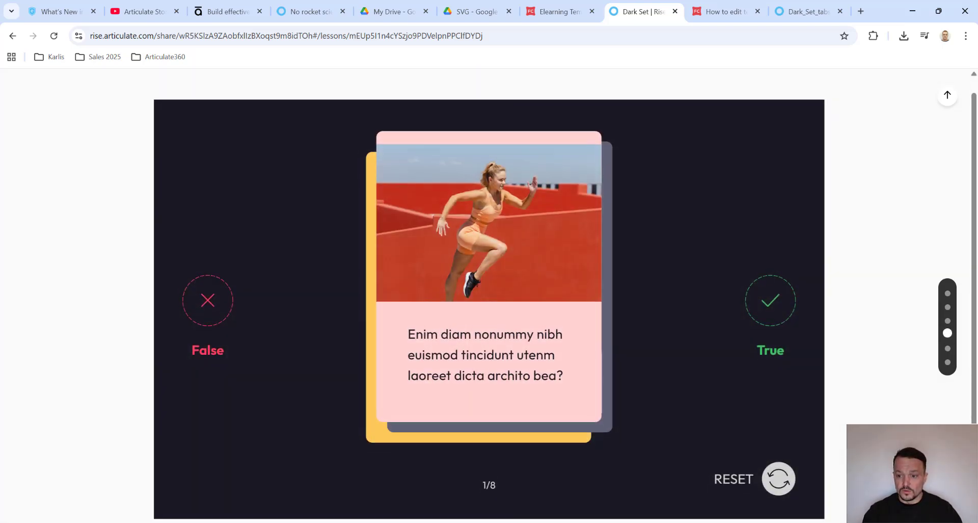
scroll(929, 407, "down", 8)
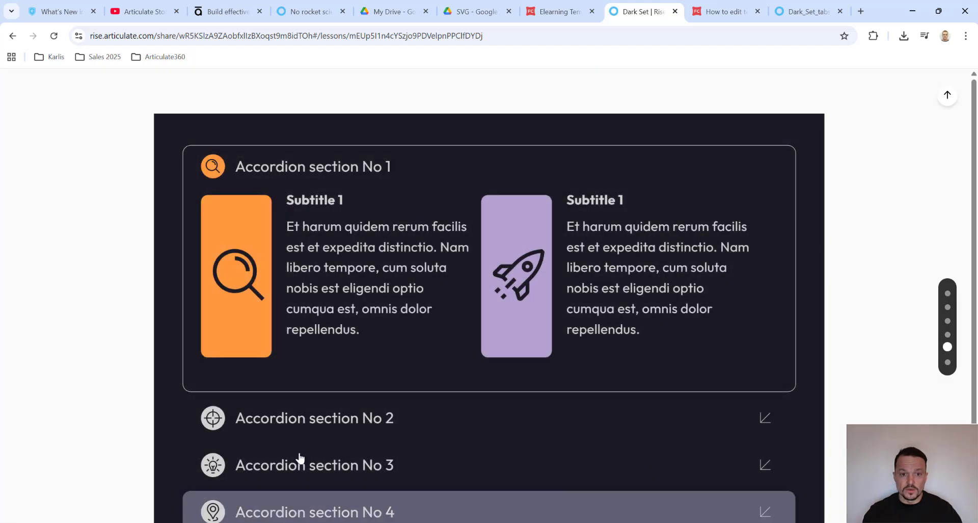
left_click(297, 421)
left_click(295, 465)
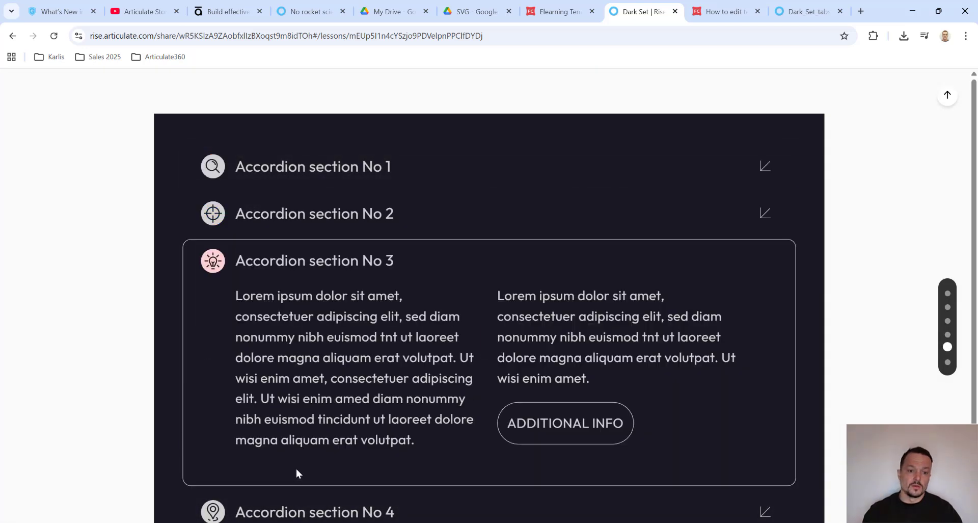
left_click(308, 515)
left_click(323, 521)
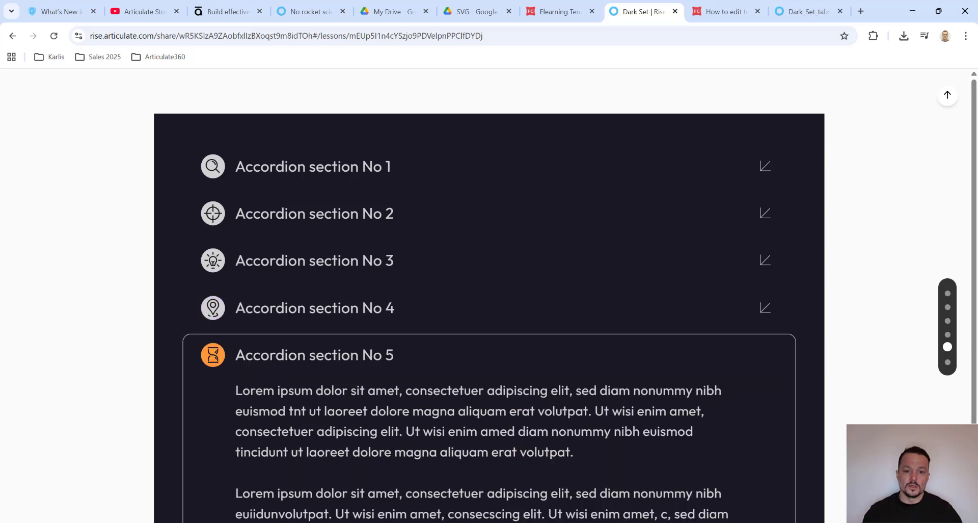
left_click(337, 179)
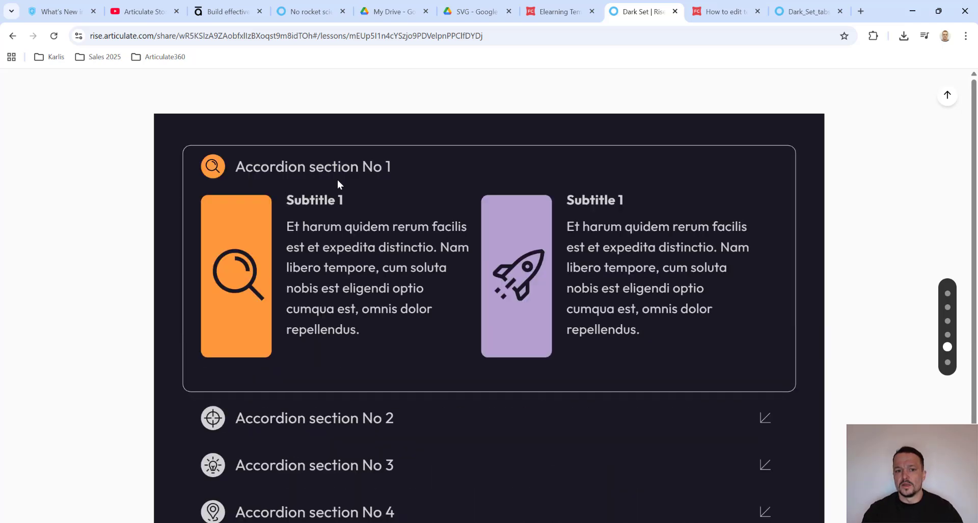
left_click(350, 407)
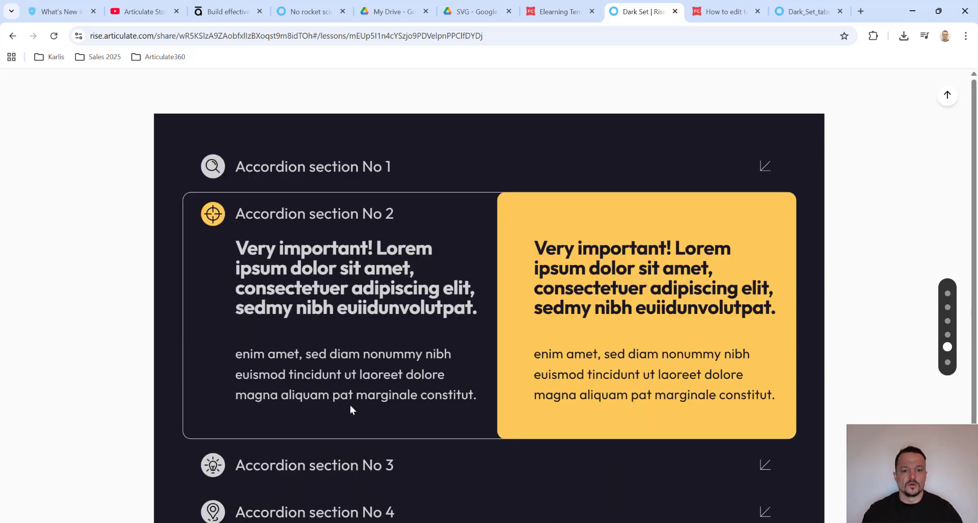
left_click(346, 464)
left_click(352, 505)
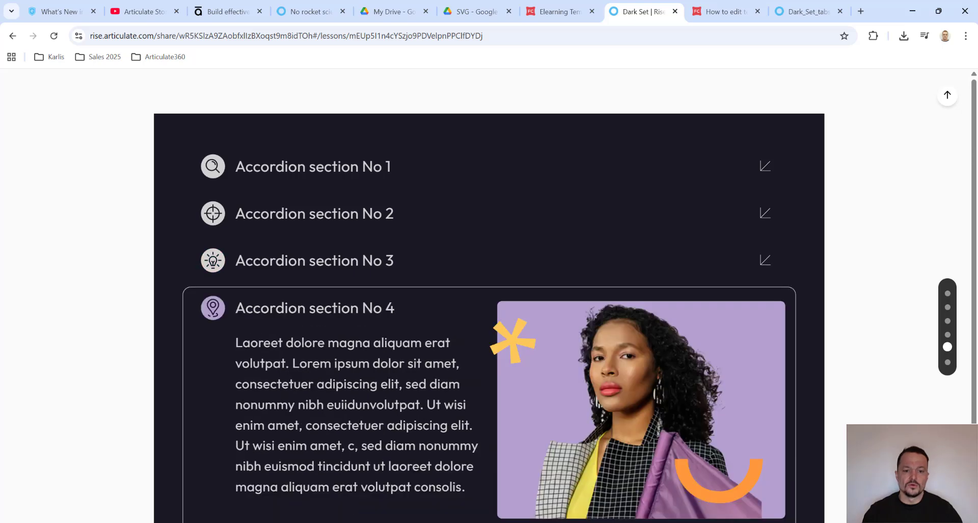
left_click(351, 520)
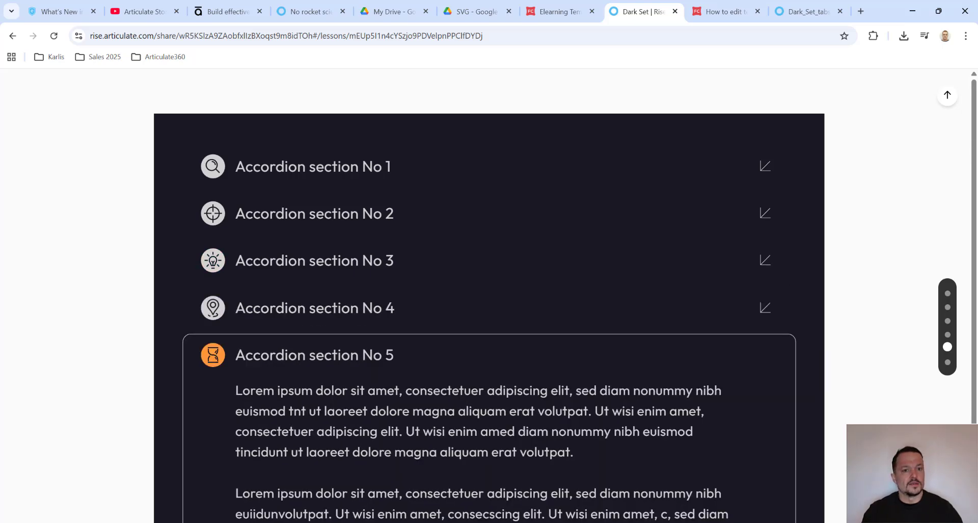